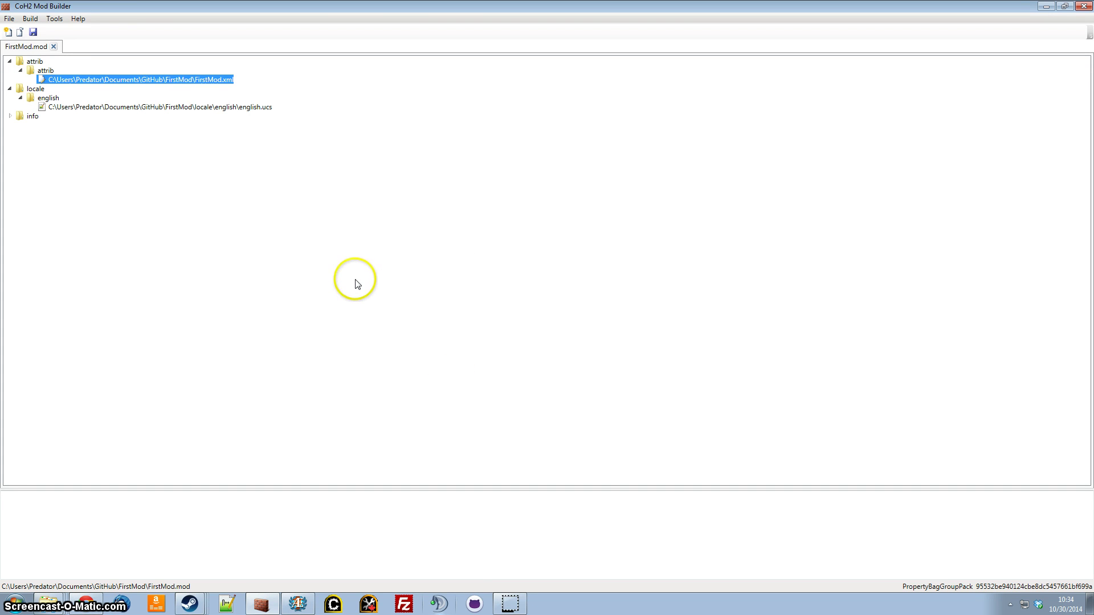
Open FirstMod.xml for editing in the Attribute Editor and show the sbps category
{"action": "right_click", "coordinate": [183, 83]}
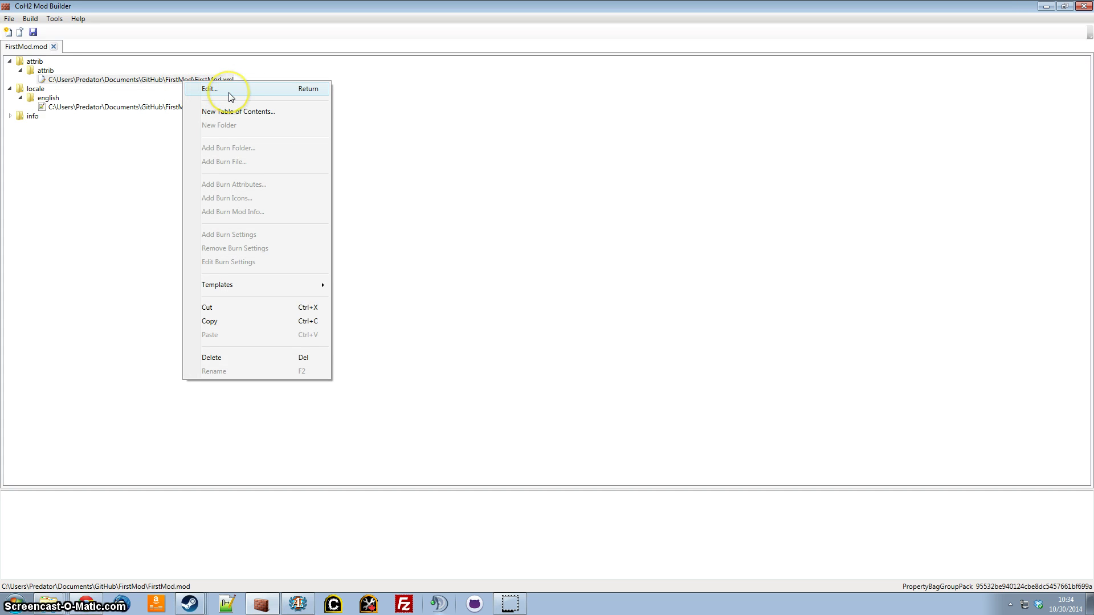
{"action": "key", "text": "Return"}
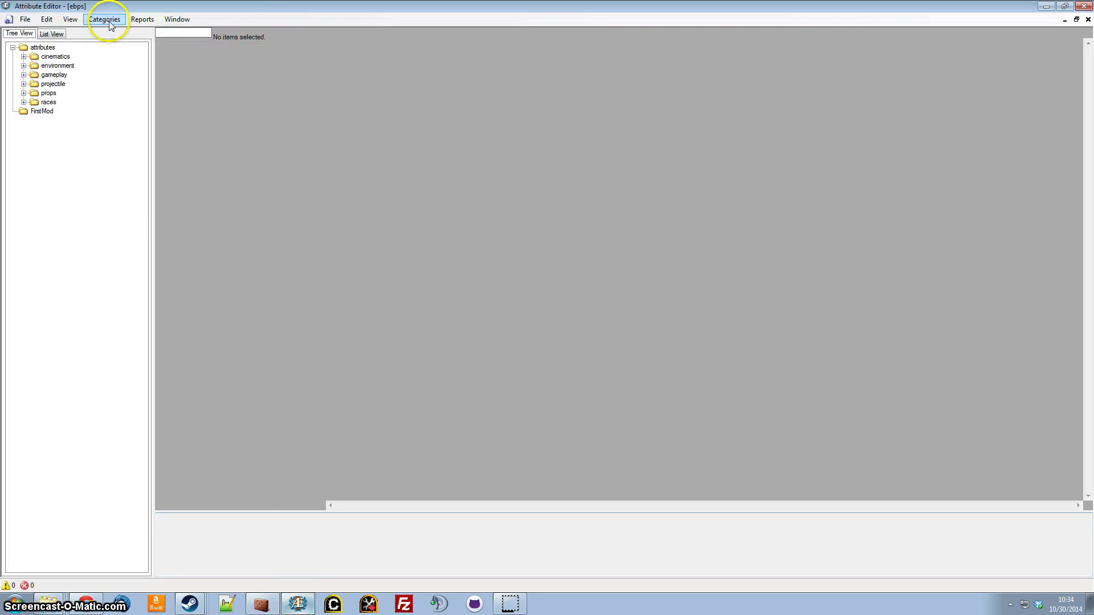
{"action": "left_click", "coordinate": [110, 23]}
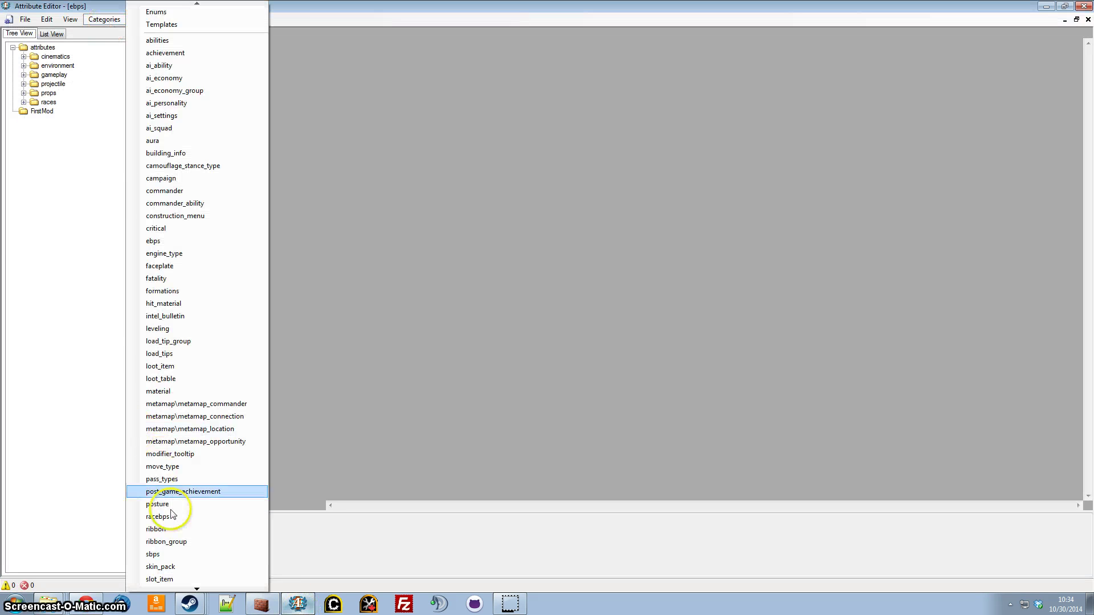
{"action": "left_click", "coordinate": [166, 557]}
Clone the german soldiers' grenadier_squad_mp squad into FirstMod under its existing name
{"action": "left_click", "coordinate": [24, 57]}
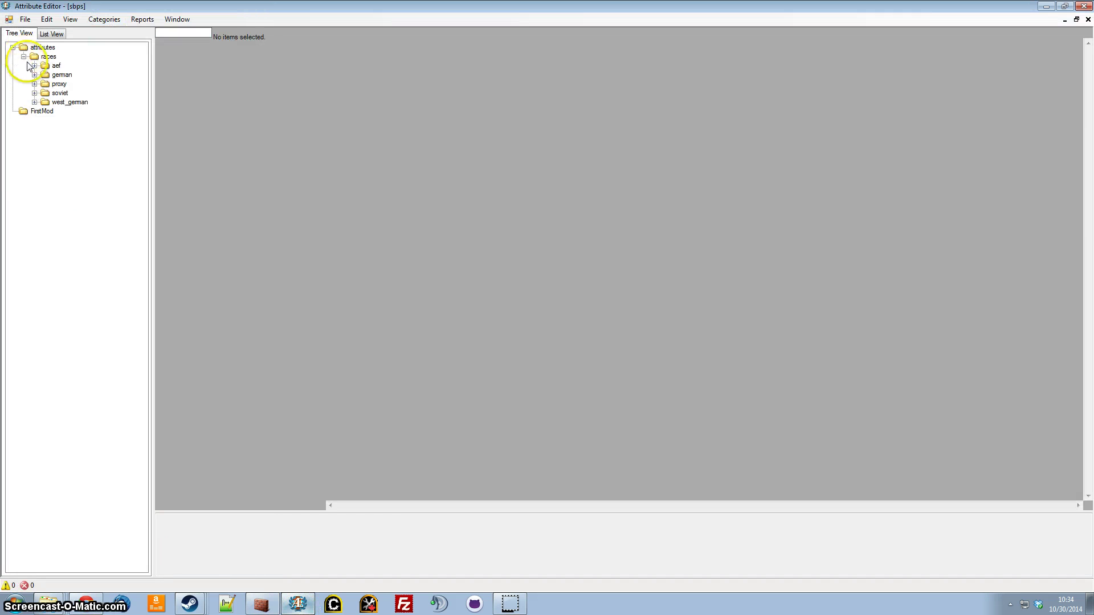
{"action": "left_click", "coordinate": [35, 75]}
{"action": "left_click", "coordinate": [45, 93]}
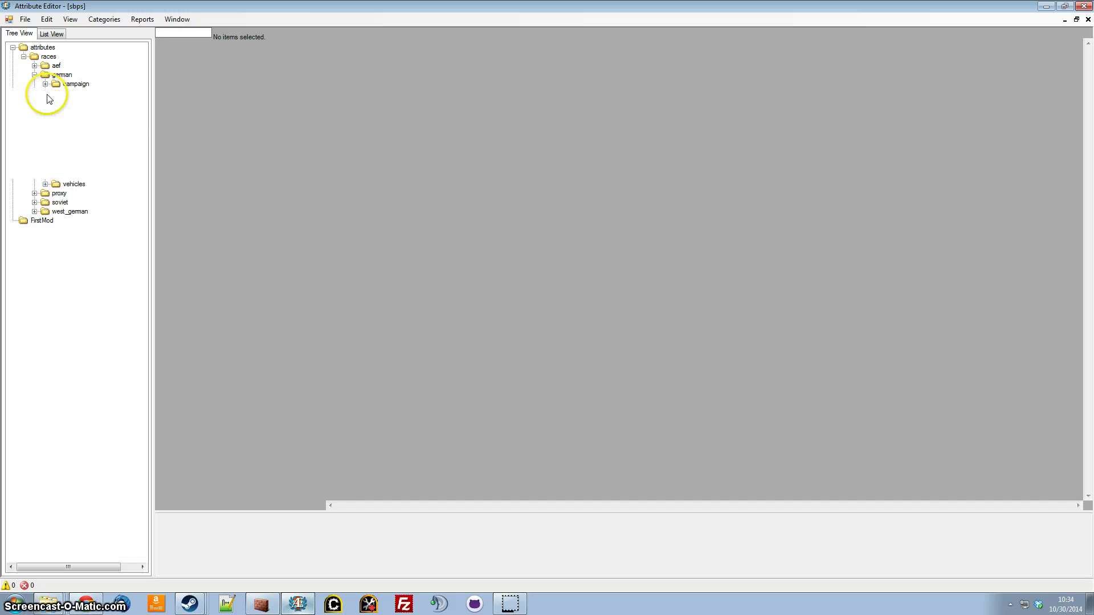
{"action": "left_click", "coordinate": [56, 102]}
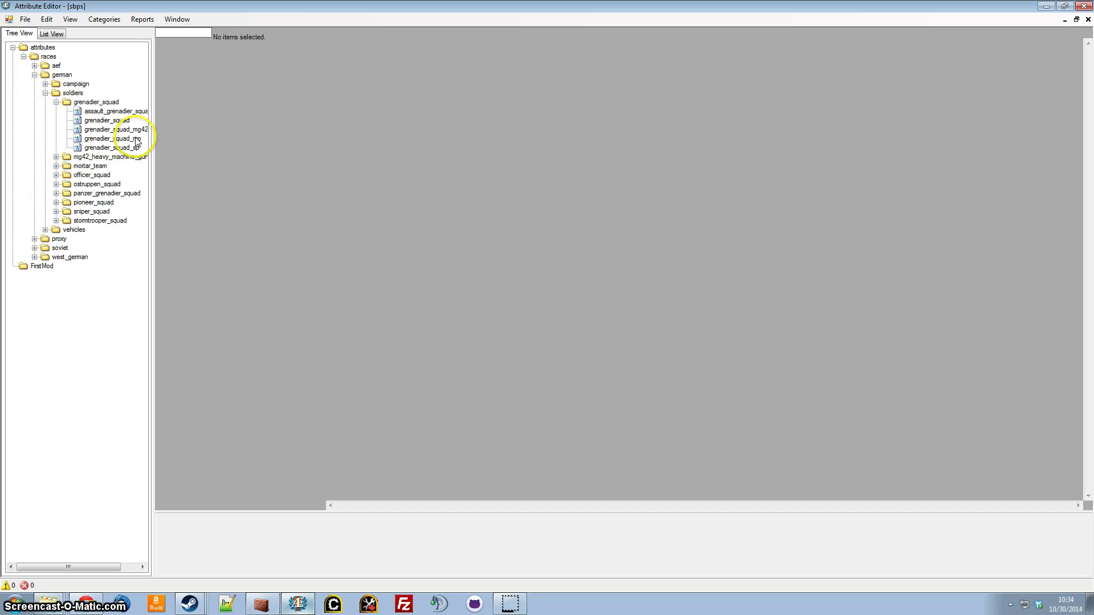
{"action": "right_click", "coordinate": [136, 139]}
{"action": "left_click", "coordinate": [189, 198]}
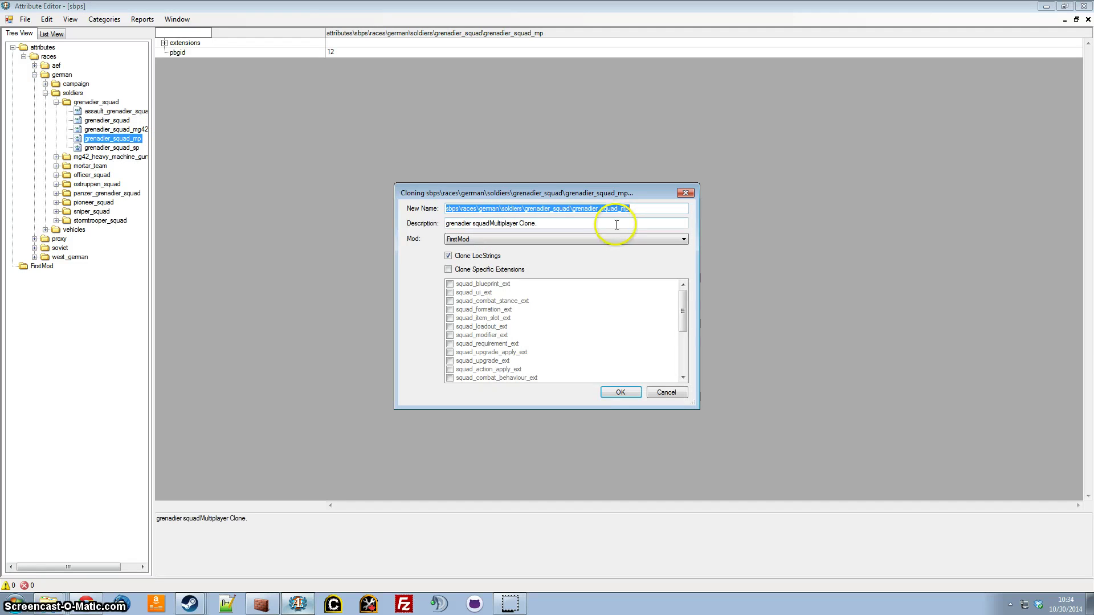
{"action": "left_click", "coordinate": [611, 393]}
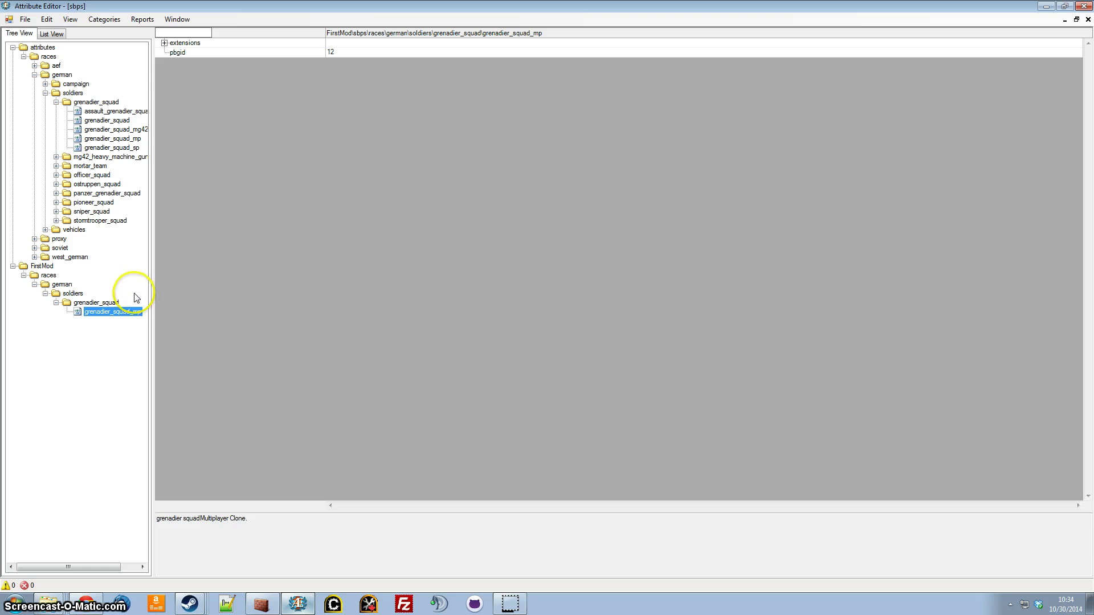
Set num to 9 in the first loadout_data of the cloned squad's squad_loadout_ext unit_list
{"action": "left_click", "coordinate": [164, 43]}
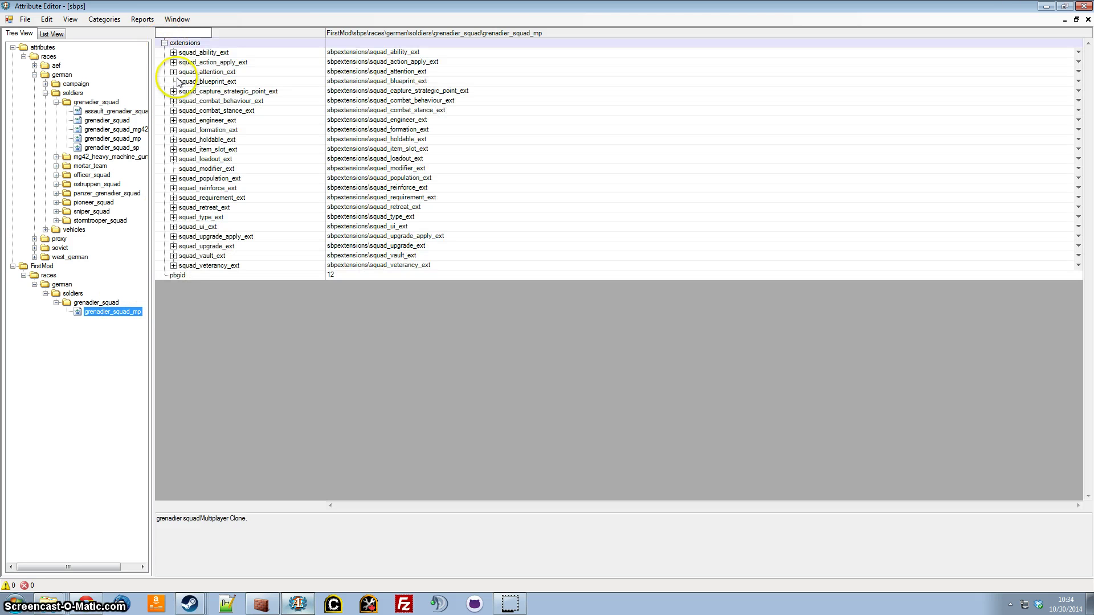
{"action": "left_click", "coordinate": [173, 159]}
{"action": "left_click", "coordinate": [182, 178]}
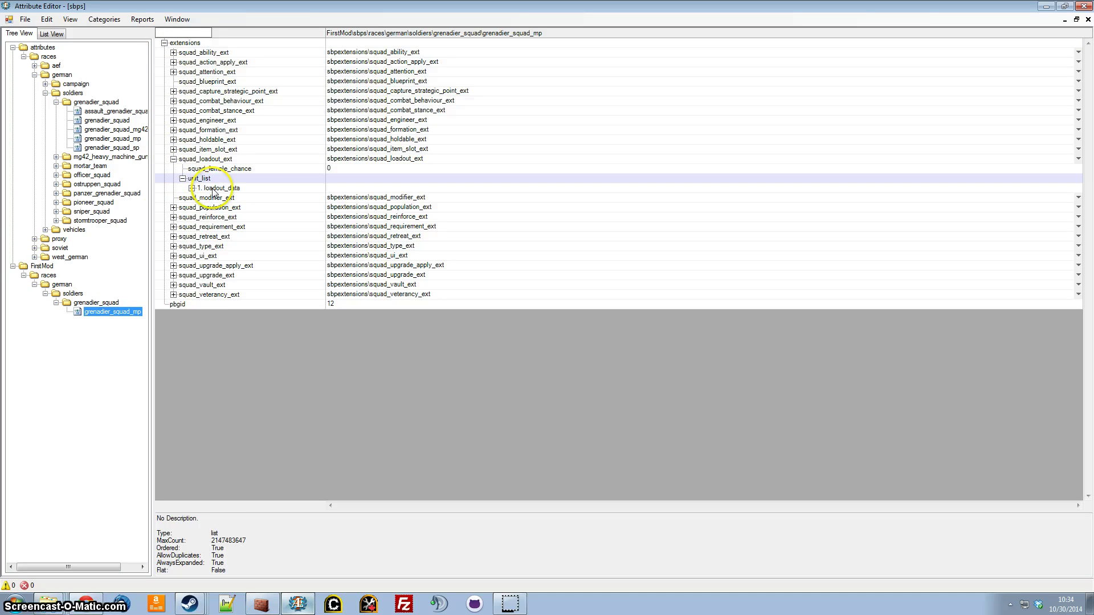
{"action": "left_click", "coordinate": [191, 188]}
{"action": "left_click", "coordinate": [362, 198]}
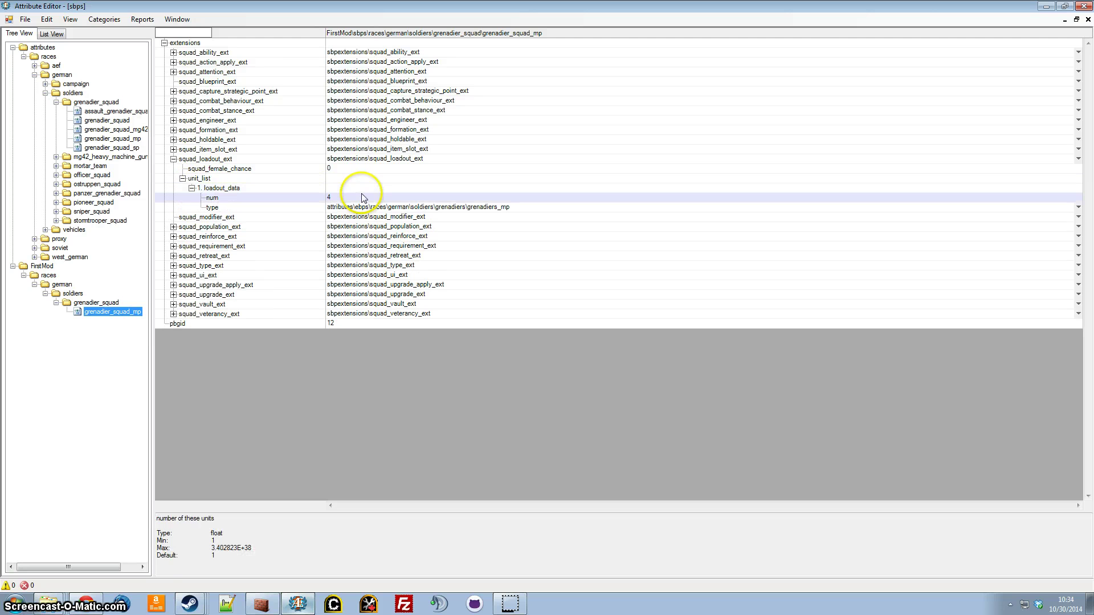
{"action": "type", "text": "9"}
{"action": "key", "text": "Return"}
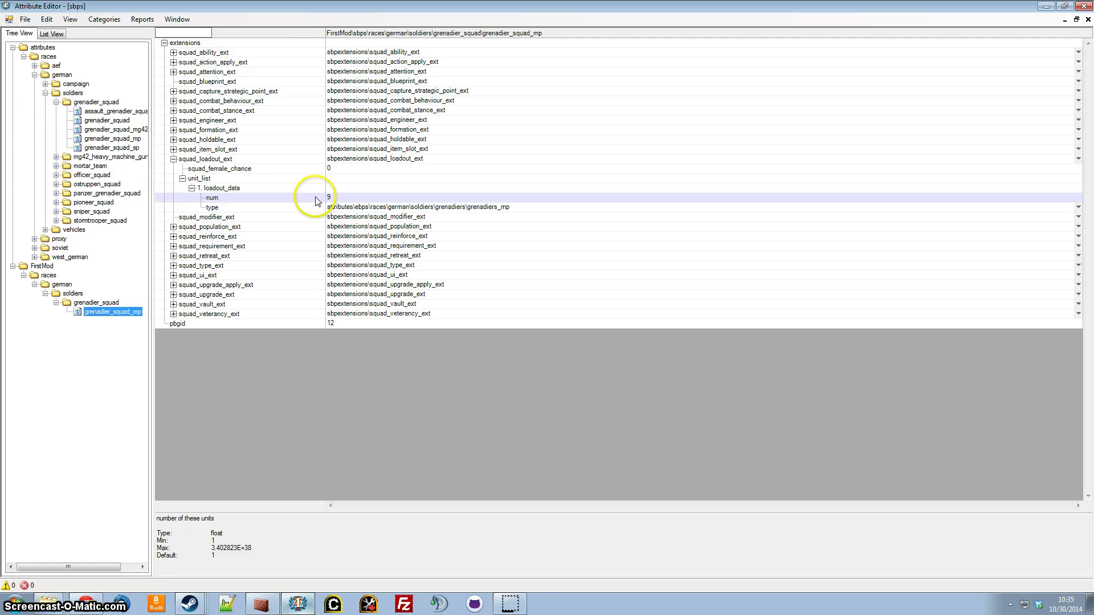
Clone the original grenadier_squad_mp into FirstMod as fuesilier_squad_mp and set the clone's loadout num to 9
{"action": "right_click", "coordinate": [132, 140]}
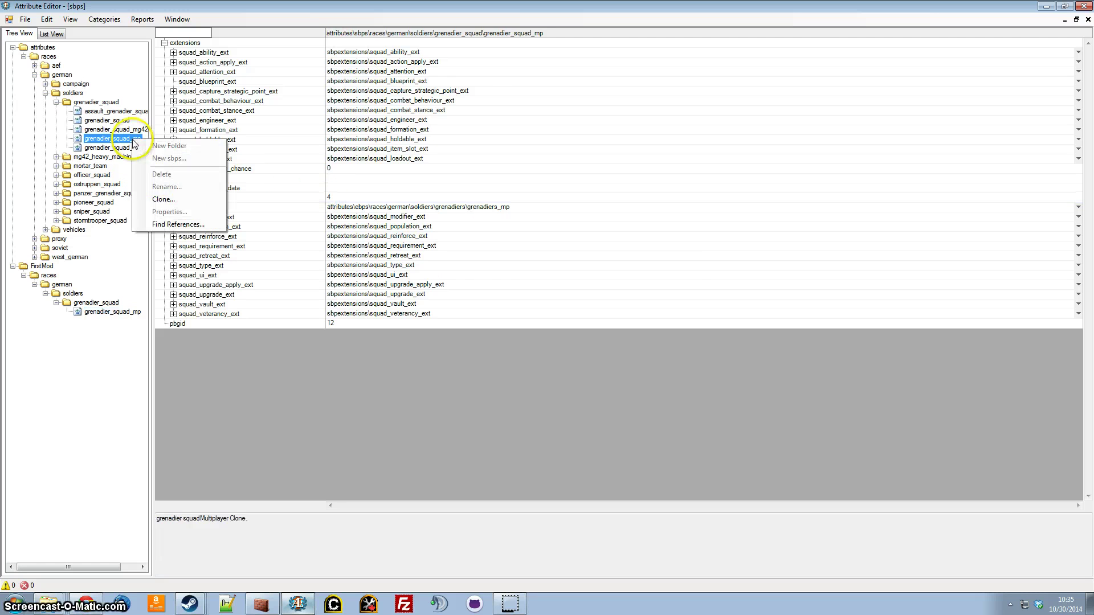
{"action": "left_click", "coordinate": [163, 205]}
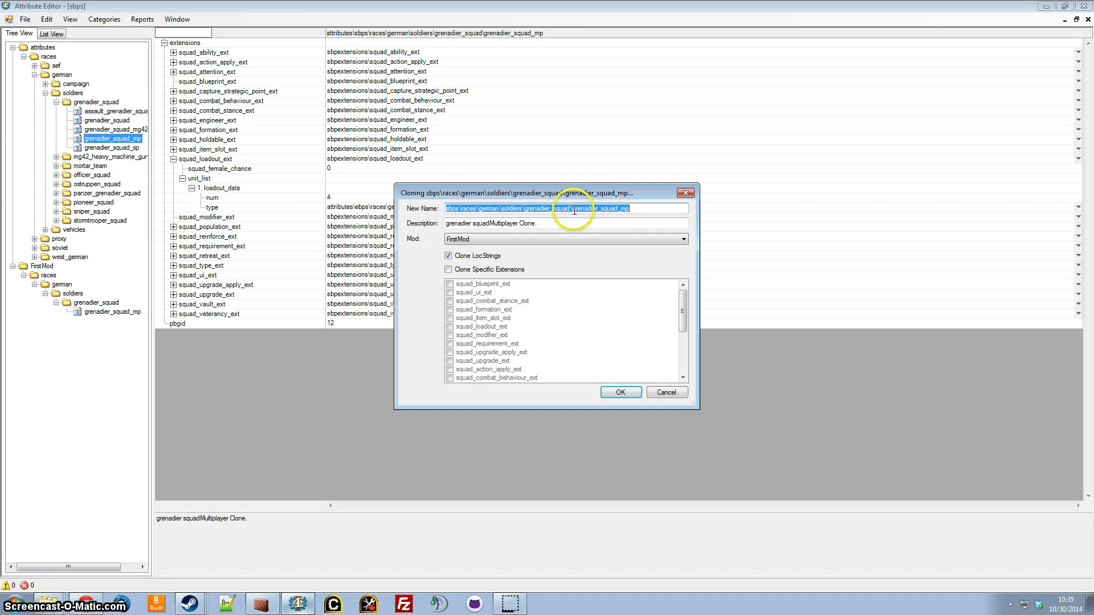
{"action": "left_click_drag", "start_coordinate": [573, 209], "coordinate": [597, 224]}
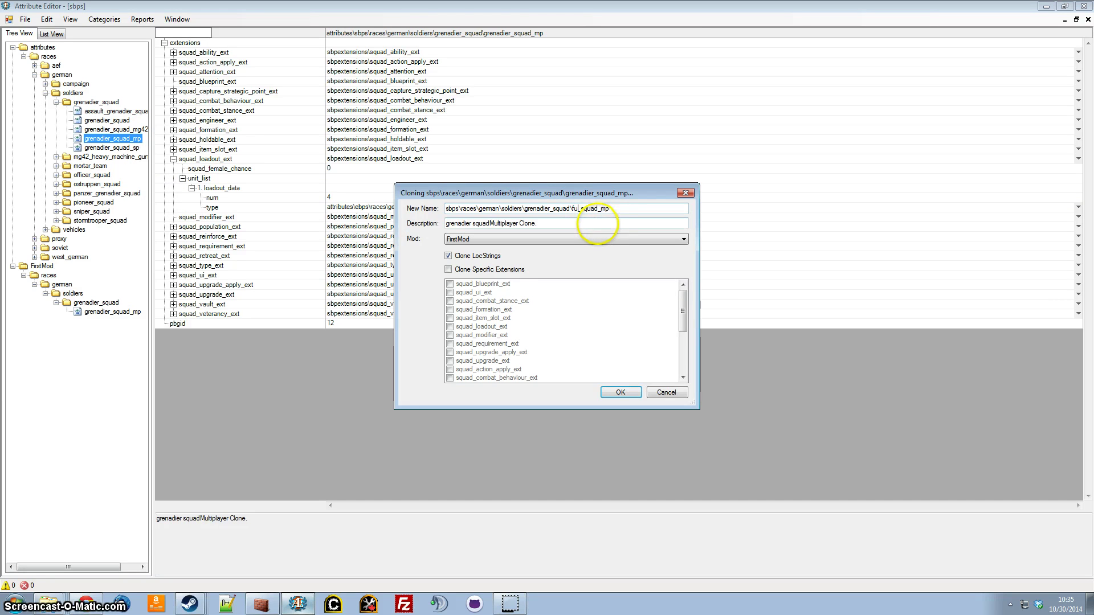
{"action": "type", "text": "fuesilier"}
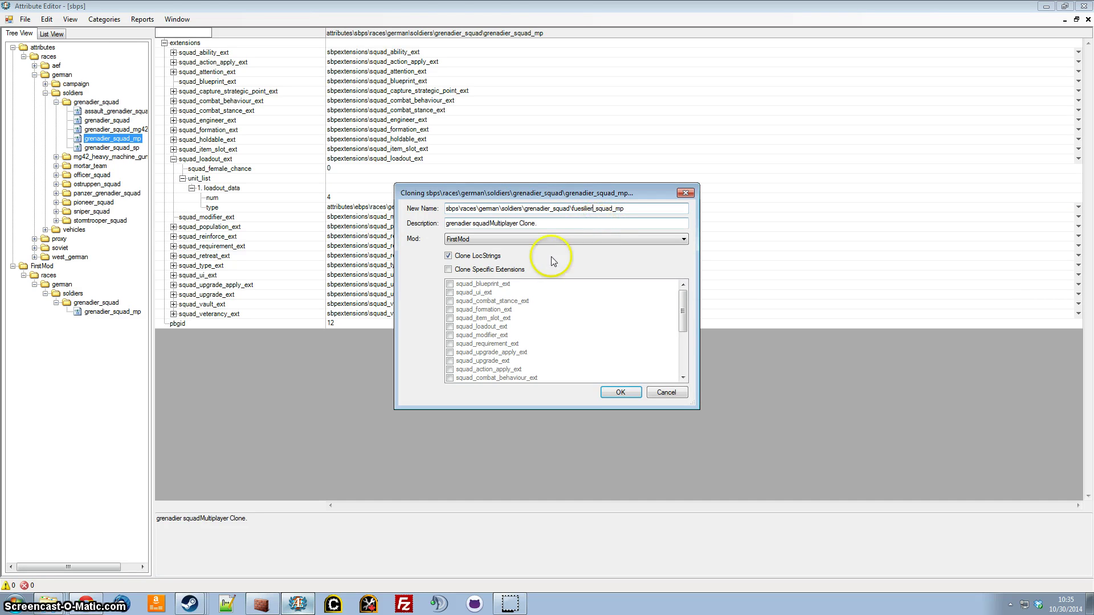
{"action": "left_click", "coordinate": [620, 392]}
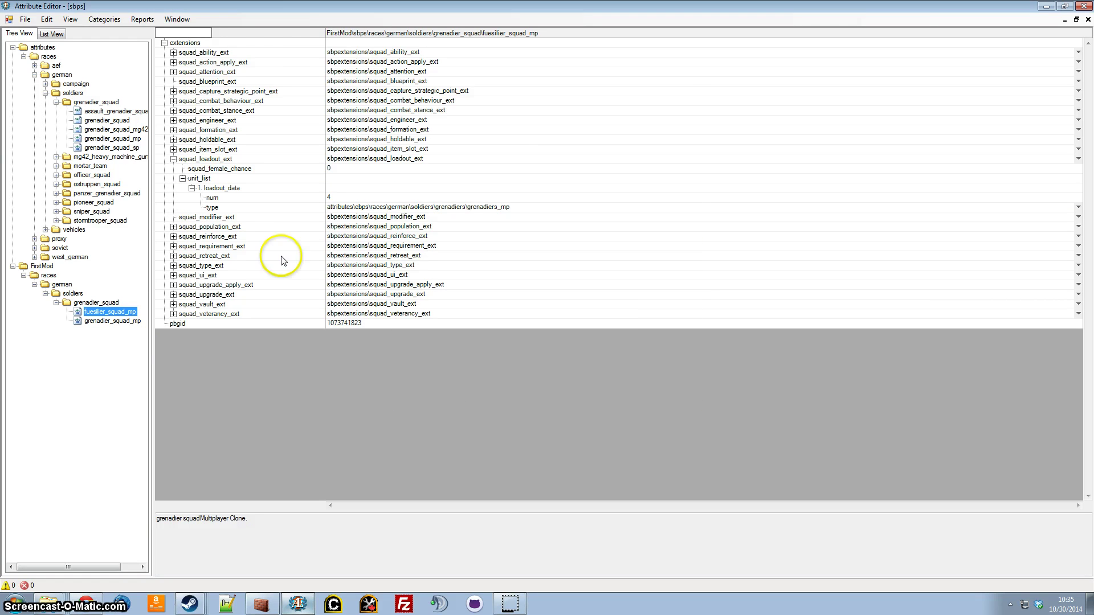
{"action": "left_click", "coordinate": [392, 199]}
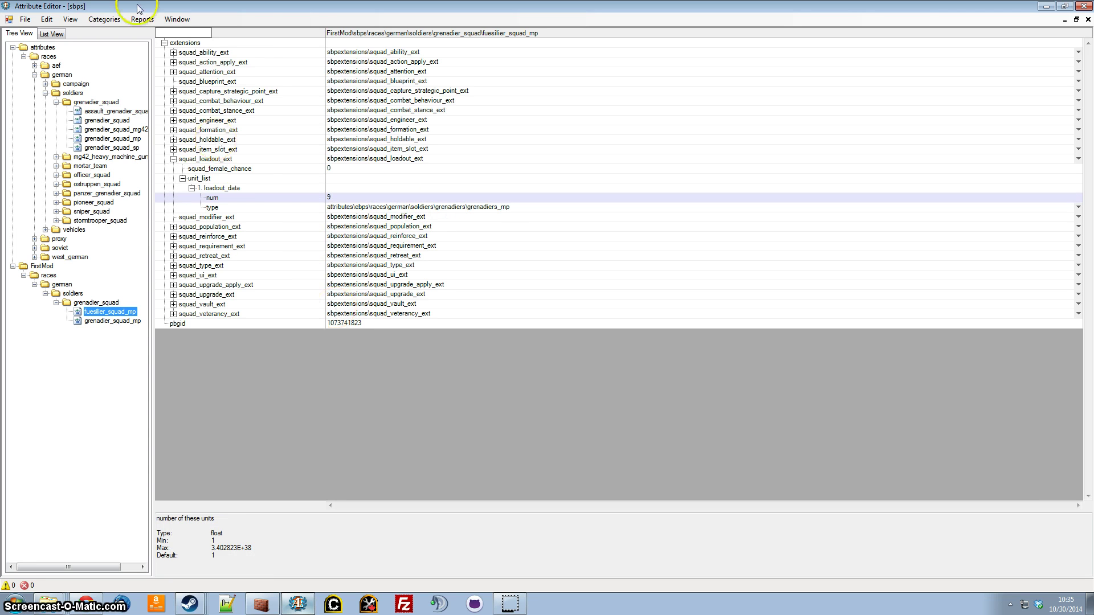
In the ebps category, clone the german soldiers' grenadiers_mp entity into FirstMod as fuesilier_mp
{"action": "left_click", "coordinate": [104, 20]}
{"action": "left_click", "coordinate": [180, 242]}
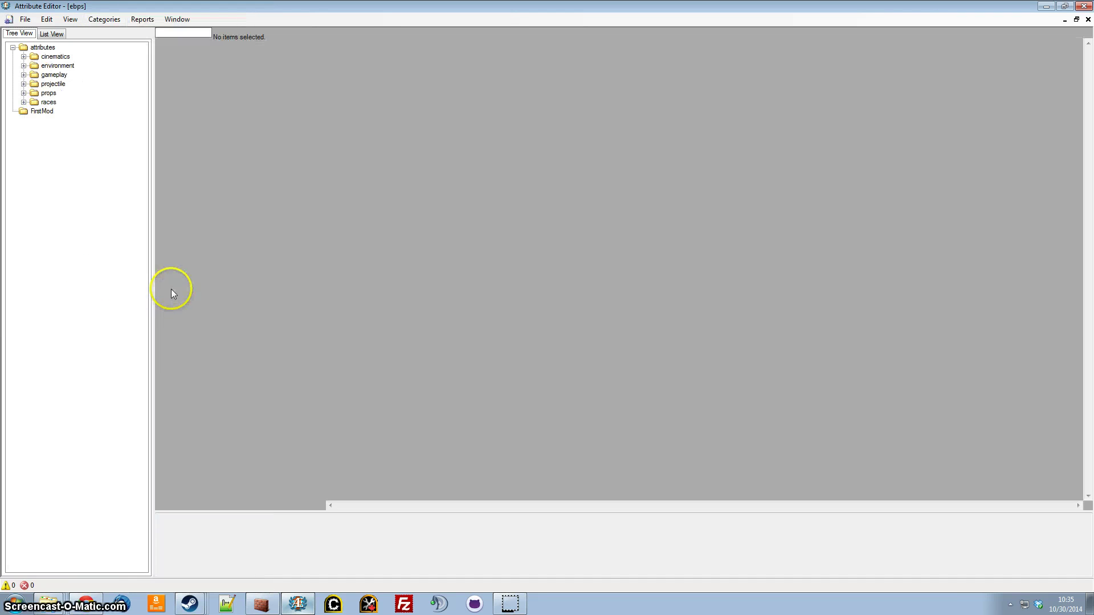
{"action": "left_click", "coordinate": [24, 103]}
{"action": "left_click", "coordinate": [35, 120]}
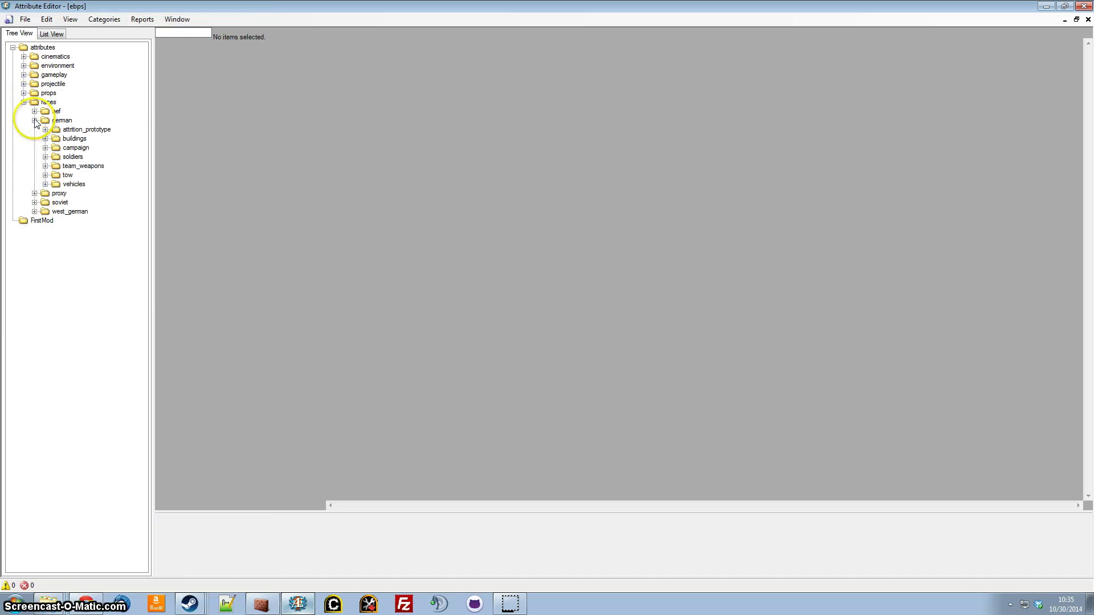
{"action": "left_click", "coordinate": [46, 157]}
{"action": "left_click", "coordinate": [55, 166]}
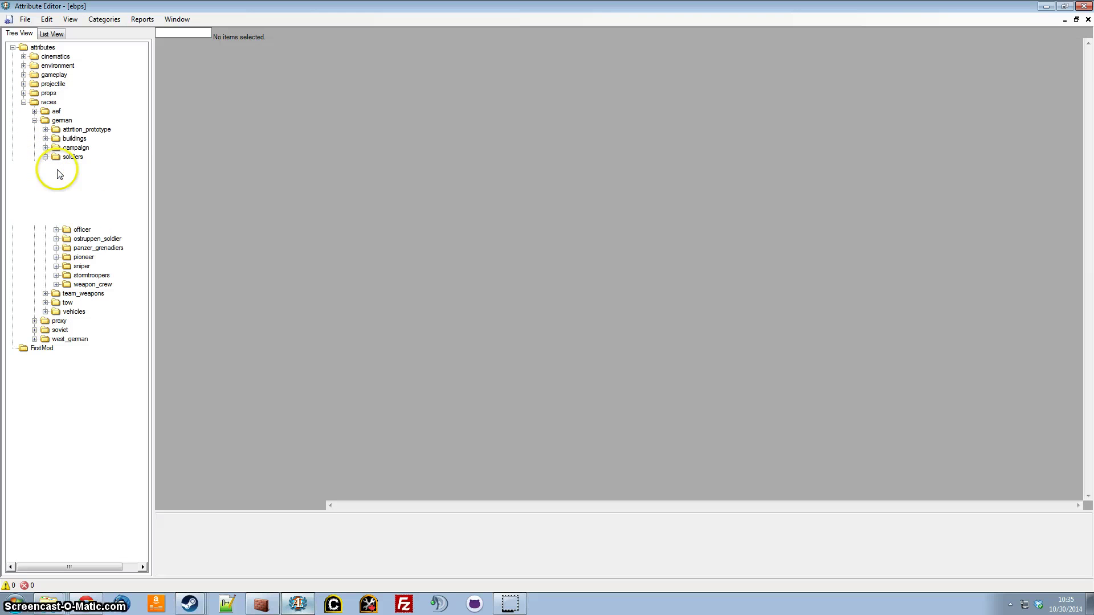
{"action": "right_click", "coordinate": [117, 205]}
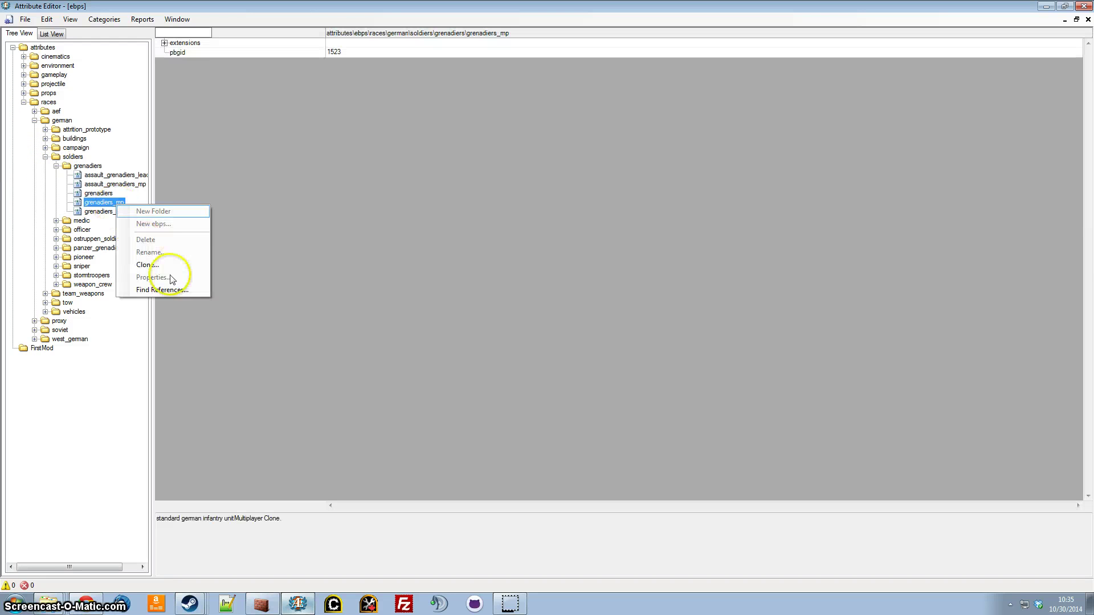
{"action": "left_click", "coordinate": [171, 279]}
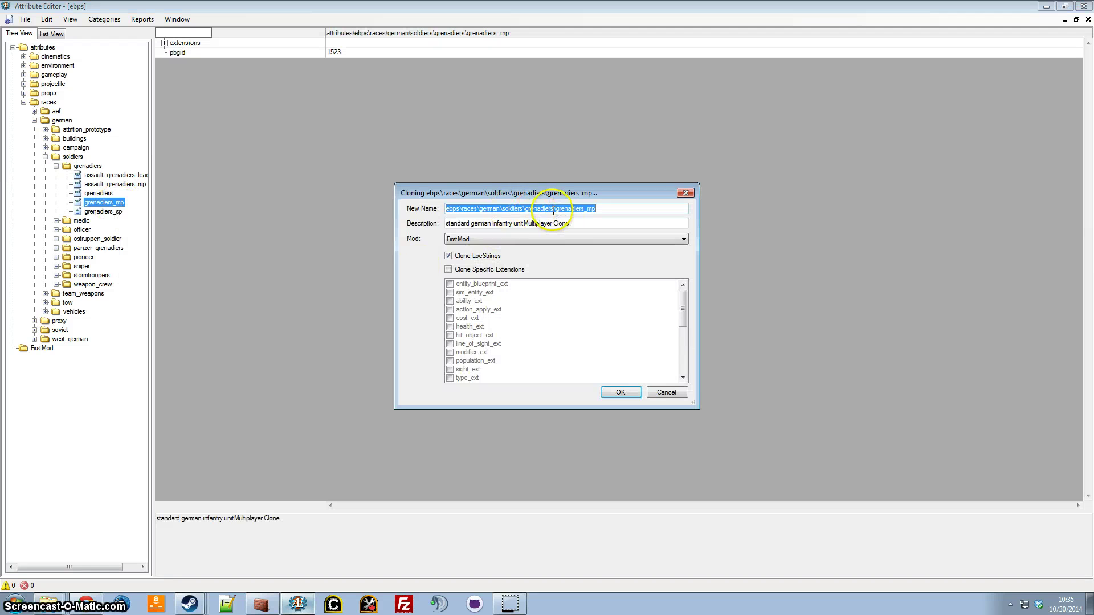
{"action": "left_click_drag", "start_coordinate": [557, 211], "coordinate": [583, 227]}
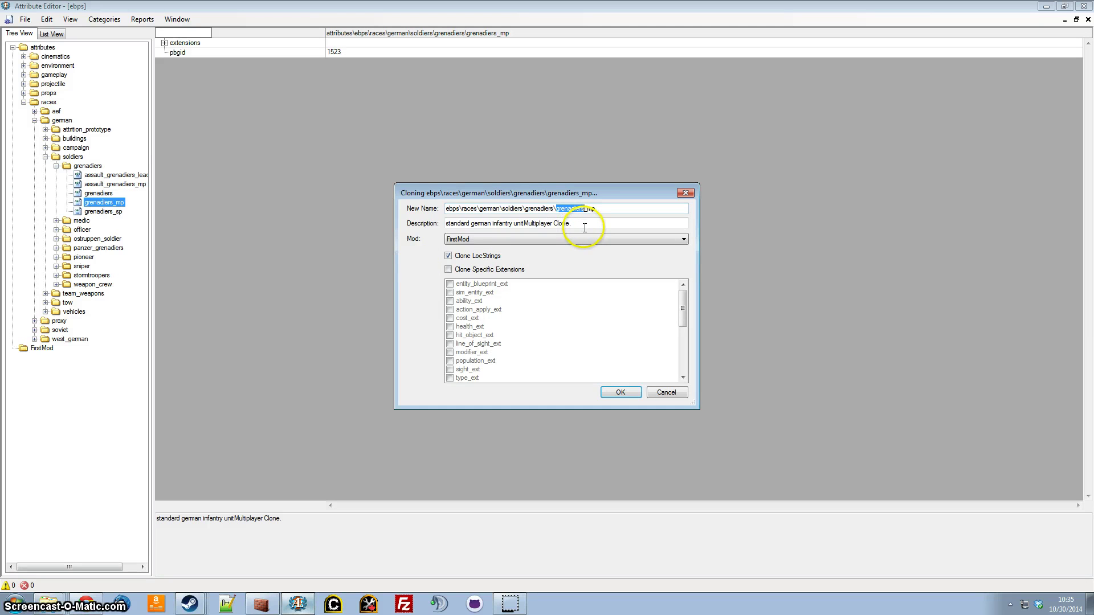
{"action": "type", "text": "fuesilier"}
{"action": "key", "text": "Return"}
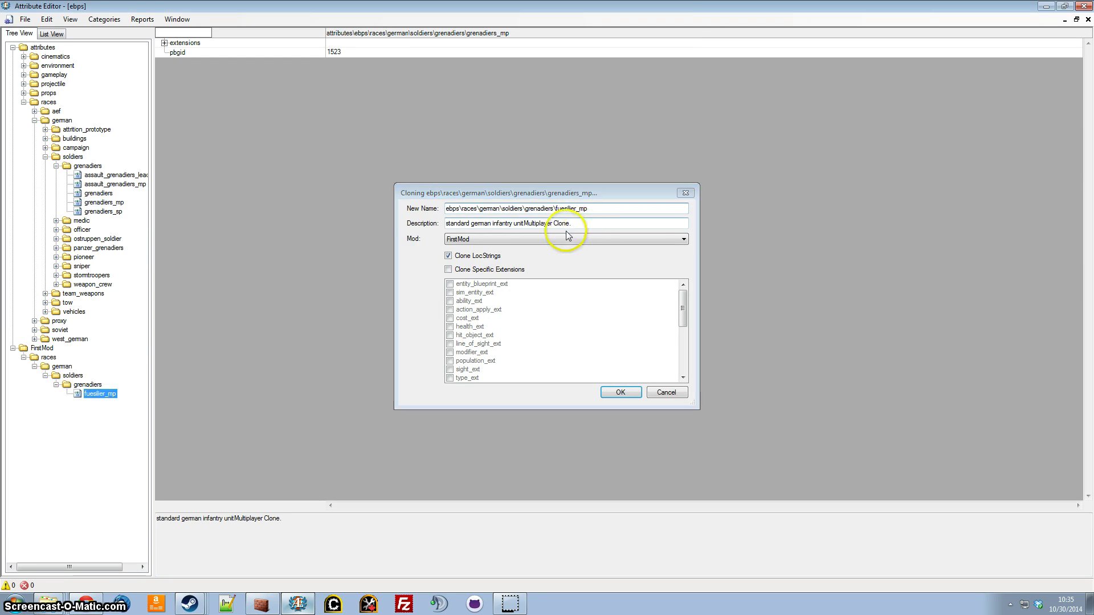
{"action": "right_click", "coordinate": [116, 396]}
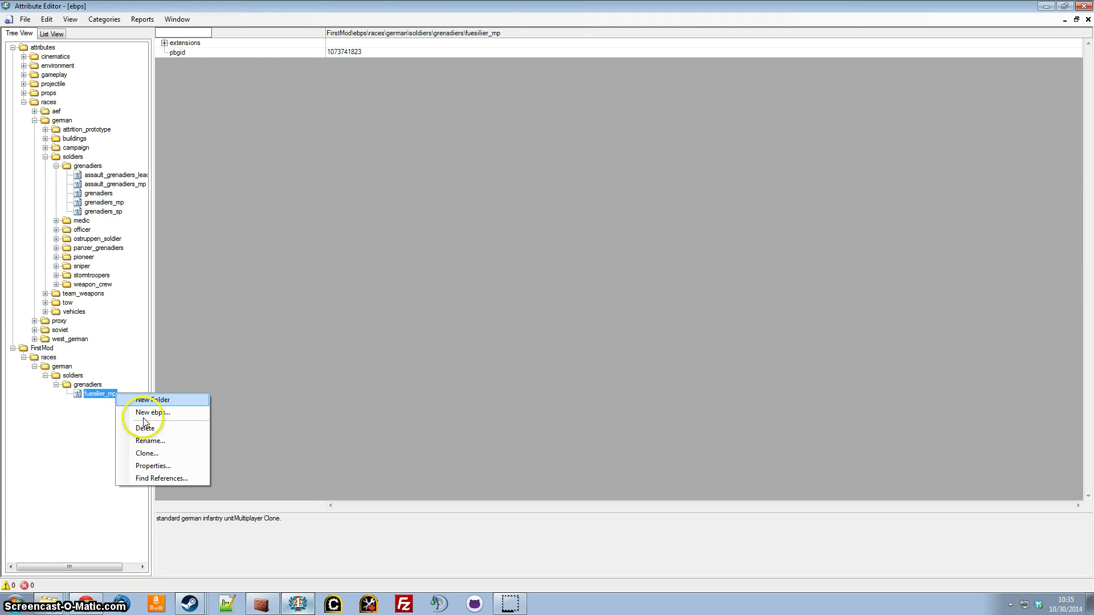
{"action": "left_click", "coordinate": [206, 436]}
{"action": "left_click", "coordinate": [572, 345]}
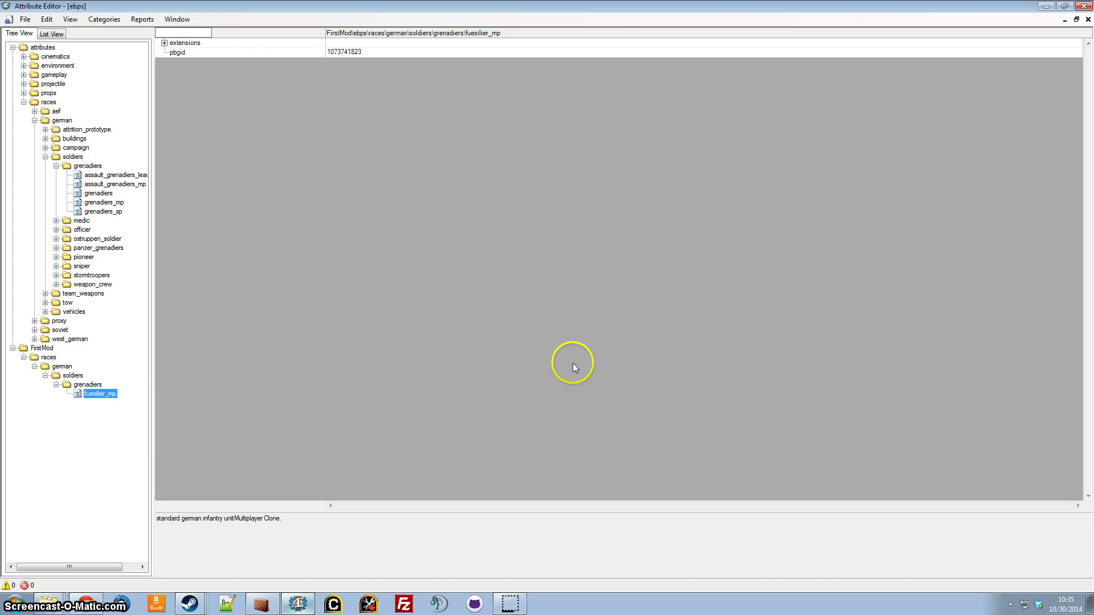
Rename the cloned fuesilier_mp entity in FirstMod to fuesiliers_mp
{"action": "right_click", "coordinate": [116, 392]}
{"action": "left_click", "coordinate": [151, 447]}
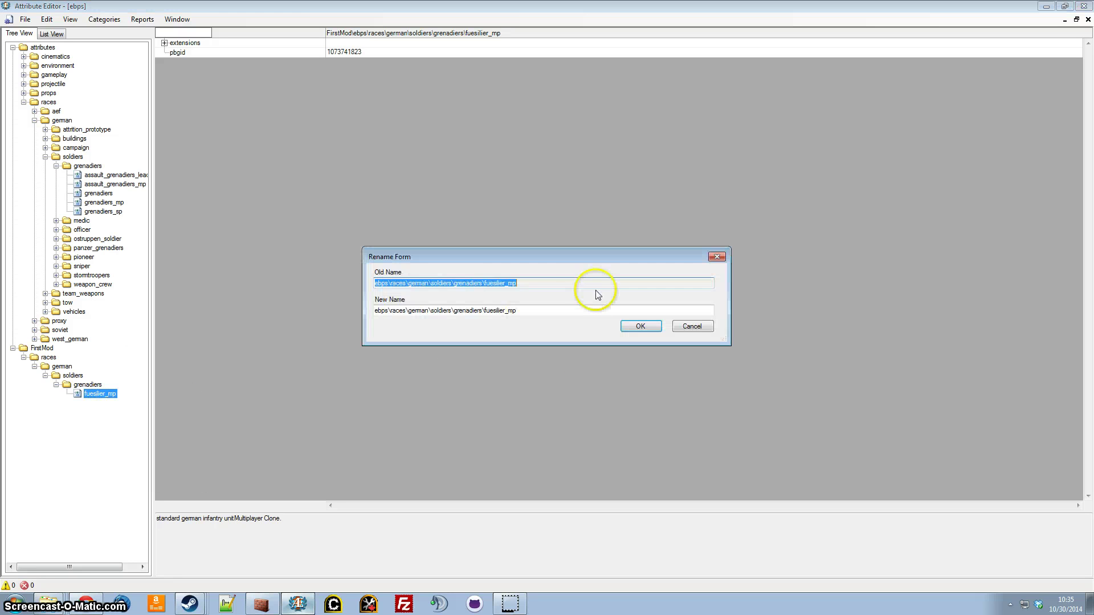
{"action": "left_click", "coordinate": [508, 310]}
{"action": "type", "text": "s"}
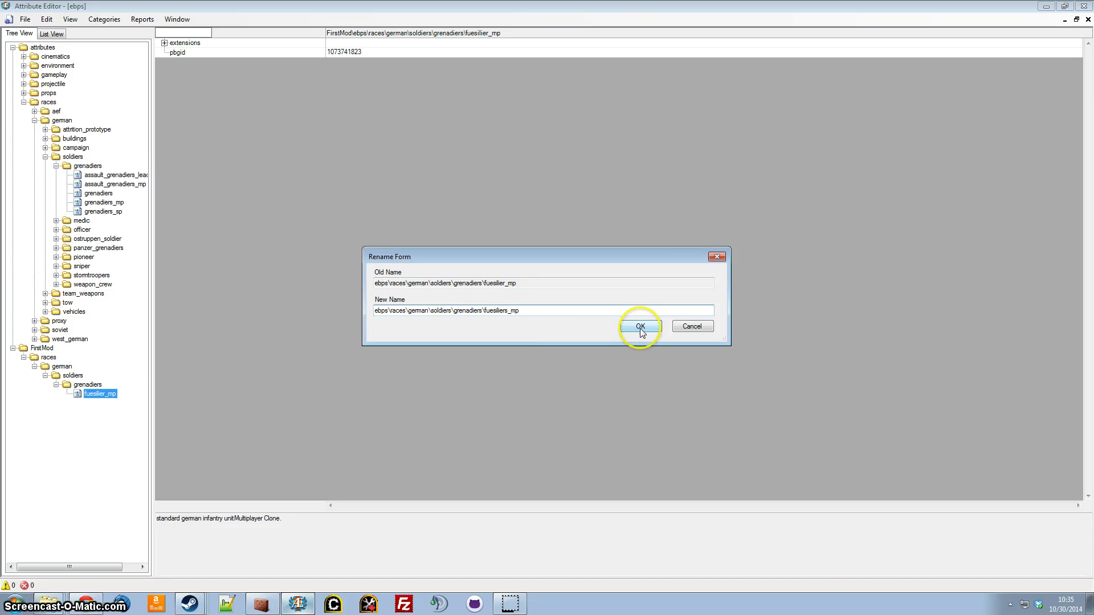
{"action": "left_click", "coordinate": [641, 328]}
Open the fuesiliers_mp entity in FirstMod's german soldiers grenadiers folder and expand its extensions
{"action": "left_click", "coordinate": [23, 120]}
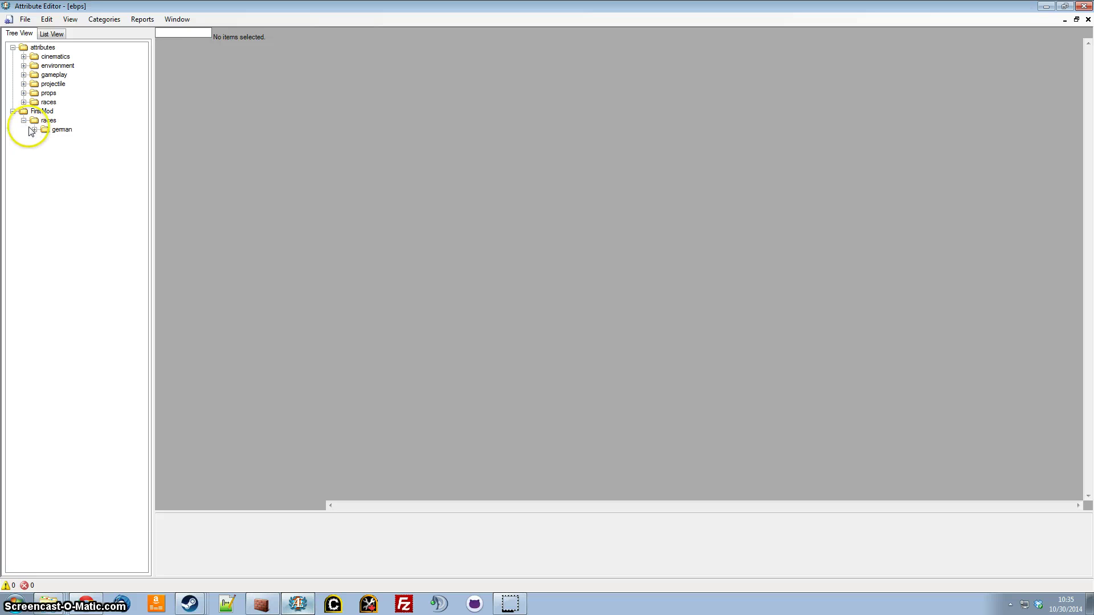
{"action": "left_click", "coordinate": [34, 129]}
{"action": "left_click", "coordinate": [45, 139]}
{"action": "left_click", "coordinate": [56, 148]}
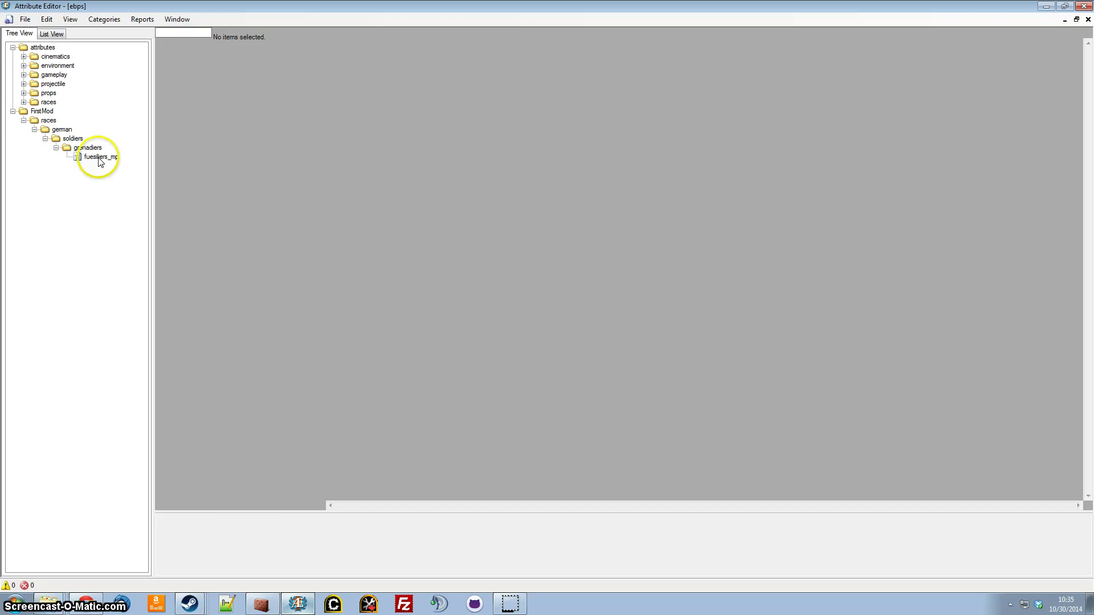
{"action": "left_click", "coordinate": [100, 156]}
{"action": "left_click", "coordinate": [164, 43]}
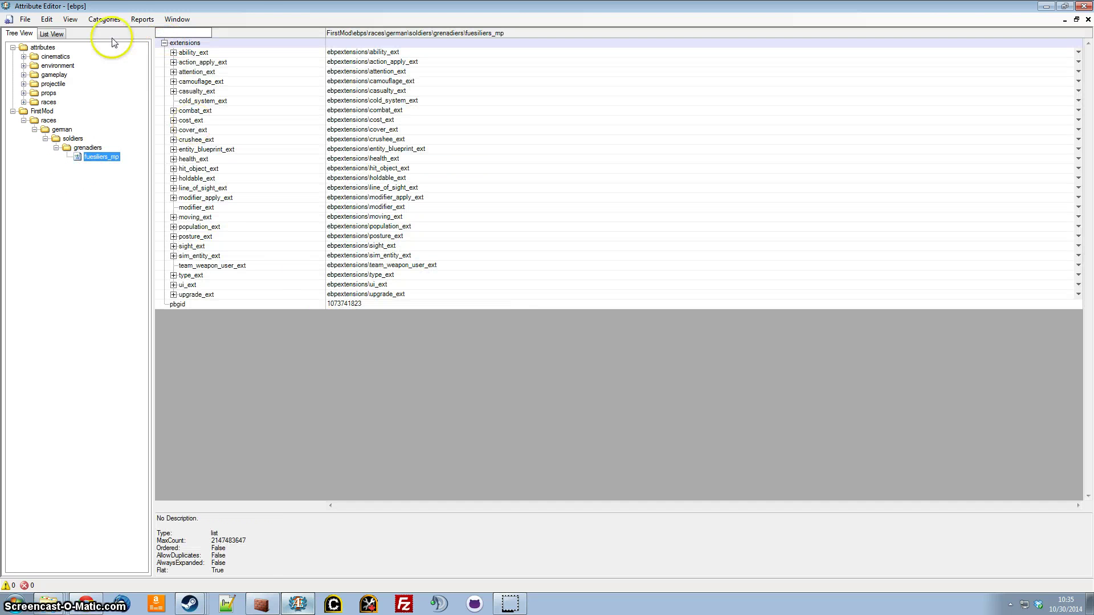
In the abilities category, clone the german modal_ability accessory weapon grenadier_panzerfaust_mp into FirstMod as fuesilier_panzerfaust_mp
{"action": "left_click", "coordinate": [105, 19]}
{"action": "left_click", "coordinate": [129, 39]}
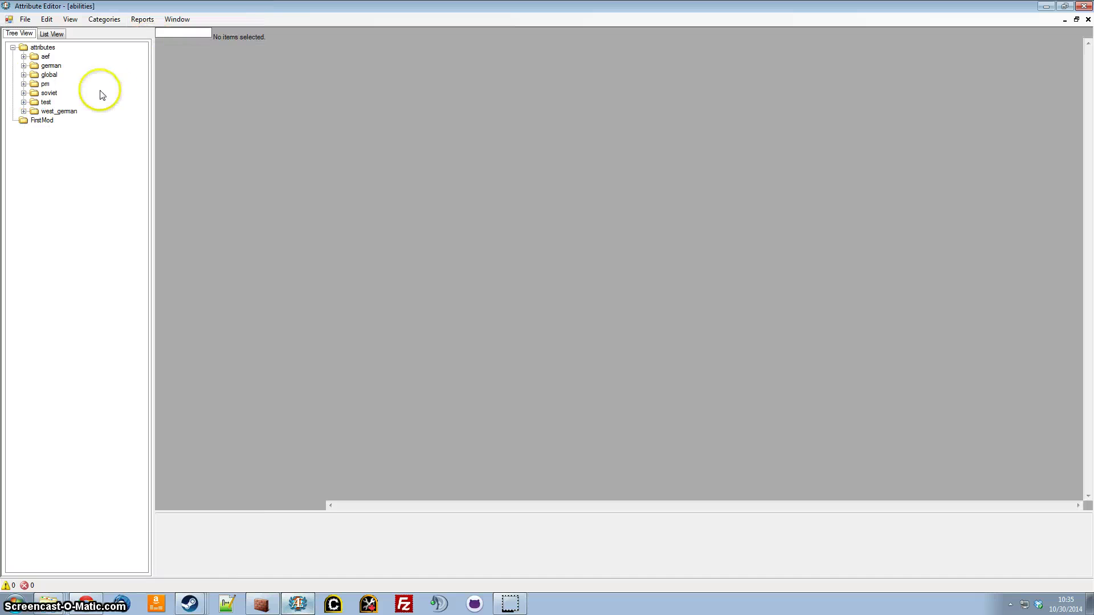
{"action": "left_click", "coordinate": [24, 66]}
{"action": "left_click", "coordinate": [34, 93]}
{"action": "left_click", "coordinate": [45, 102]}
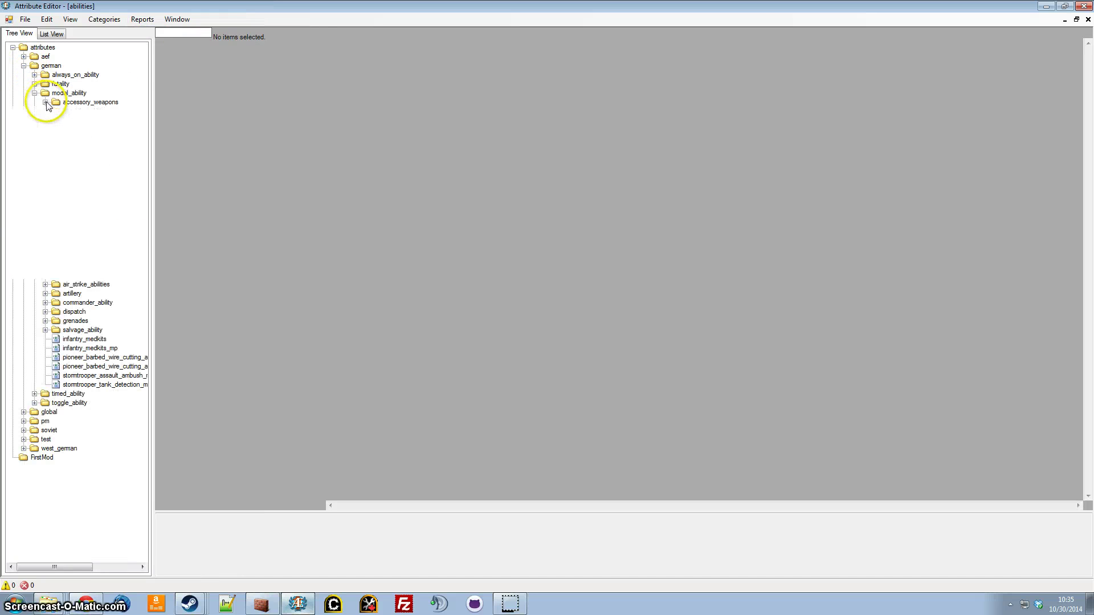
{"action": "right_click", "coordinate": [138, 166]}
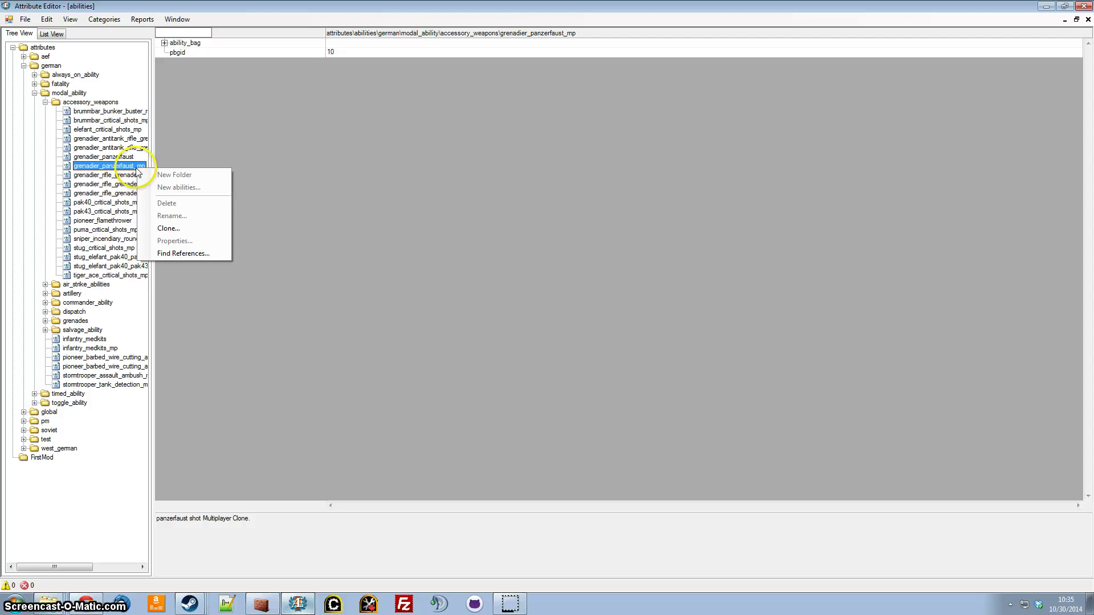
{"action": "left_click", "coordinate": [169, 229]}
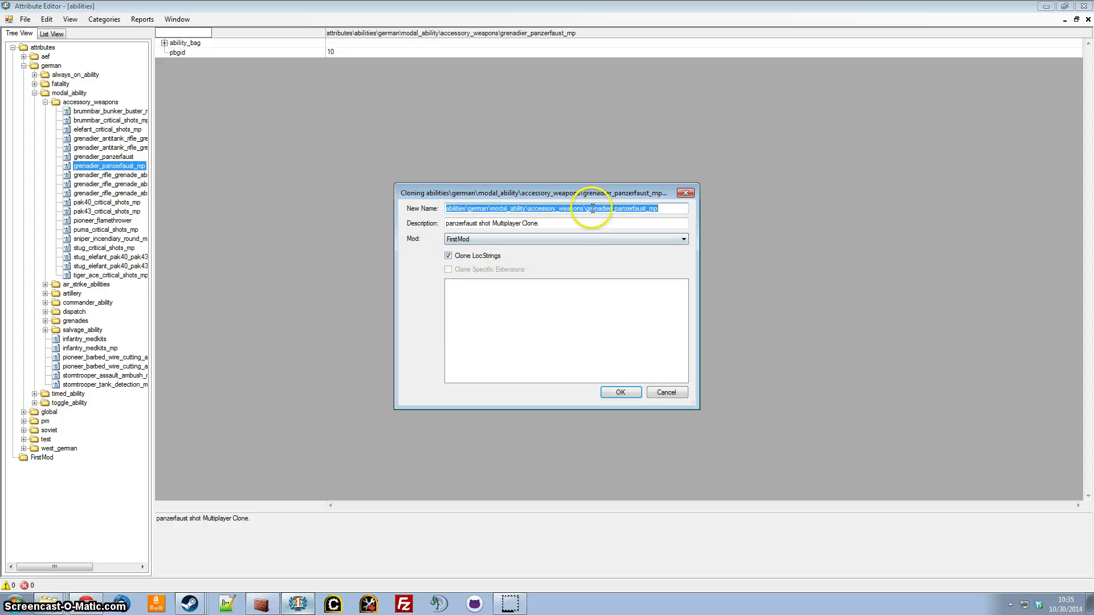
{"action": "left_click_drag", "start_coordinate": [587, 209], "coordinate": [611, 235]}
{"action": "type", "text": "fuesil"}
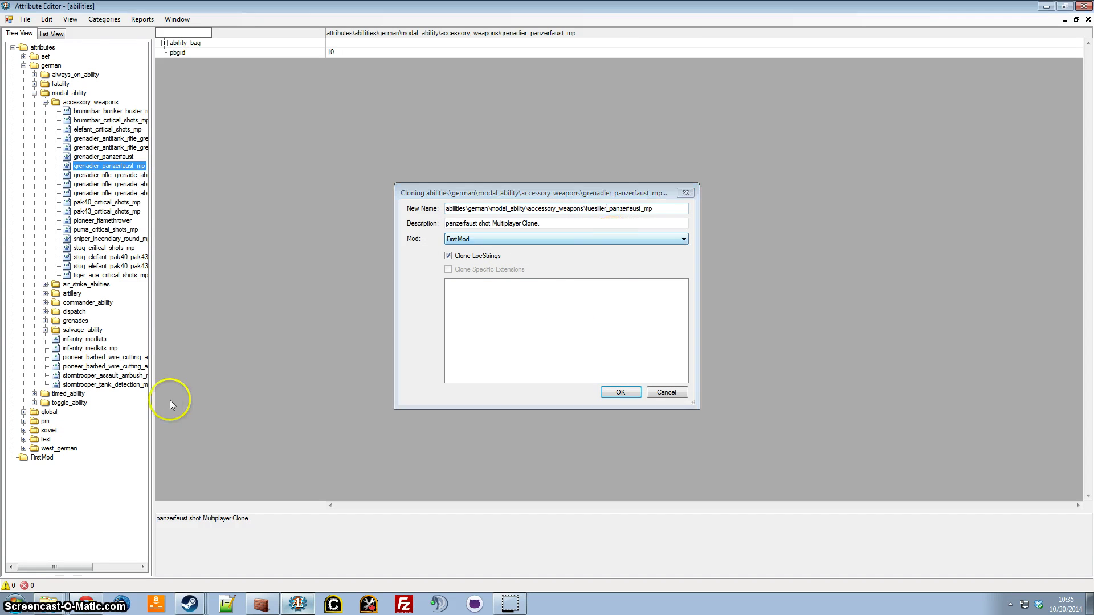
{"action": "key", "text": "Return"}
Set the munition cost in the ability_bag of fuesilier_panzerfaust_mp to 0
{"action": "left_click", "coordinate": [164, 43]}
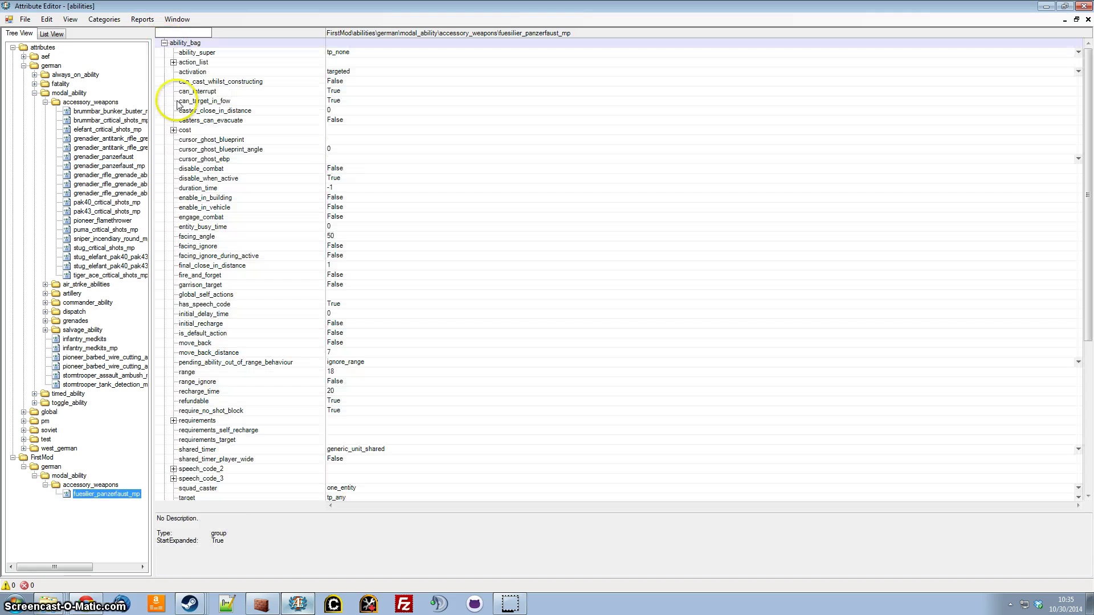
{"action": "left_click", "coordinate": [173, 130]}
{"action": "left_click", "coordinate": [174, 130]}
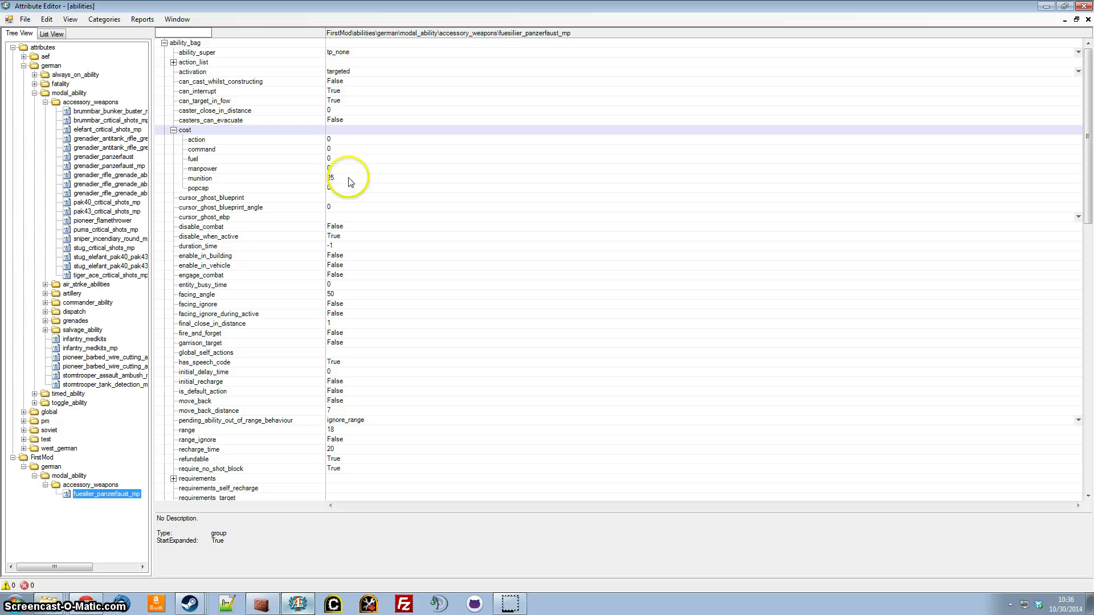
{"action": "left_click", "coordinate": [349, 178]}
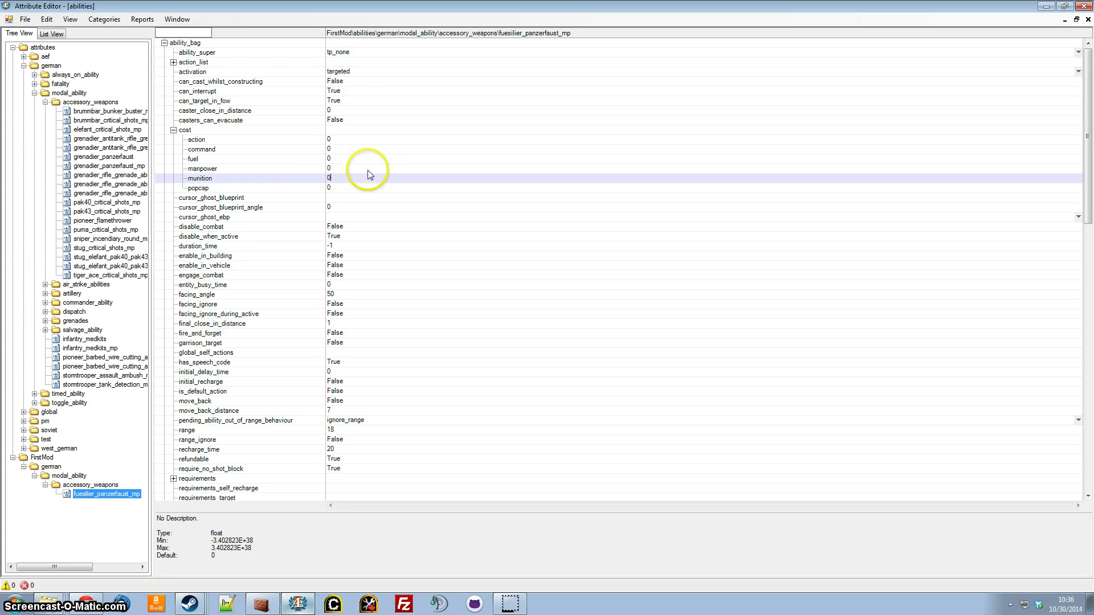
{"action": "left_click", "coordinate": [362, 169]}
In the ebps category, set the first ability in the ability_ext of fuesiliers_mp to FirstMod's fuesilier_panzerfaust_mp
{"action": "left_click", "coordinate": [104, 19]}
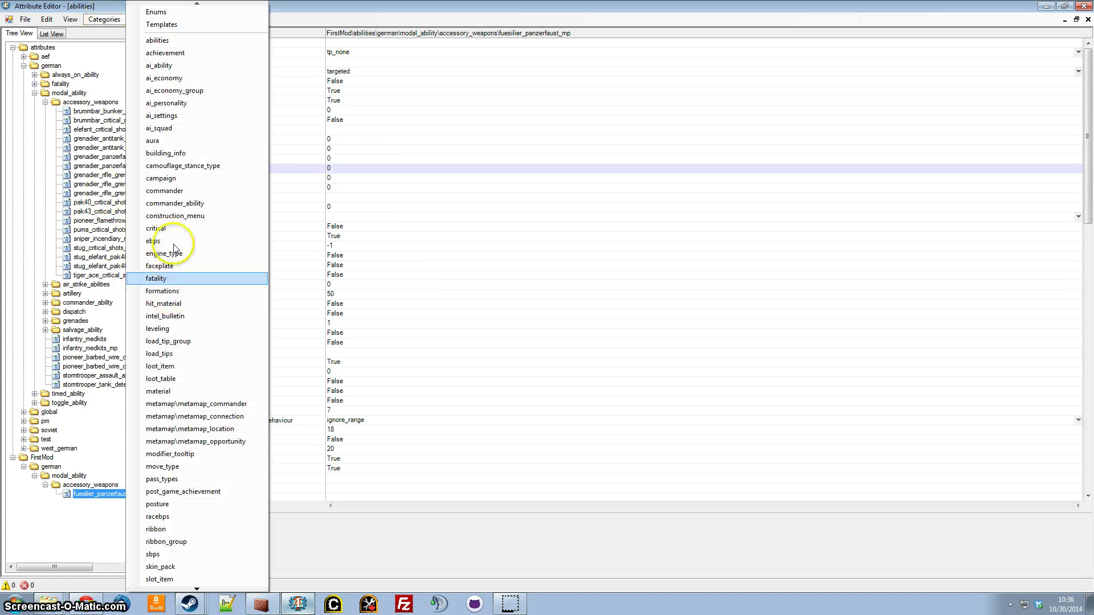
{"action": "left_click", "coordinate": [153, 241]}
{"action": "left_click", "coordinate": [173, 53]}
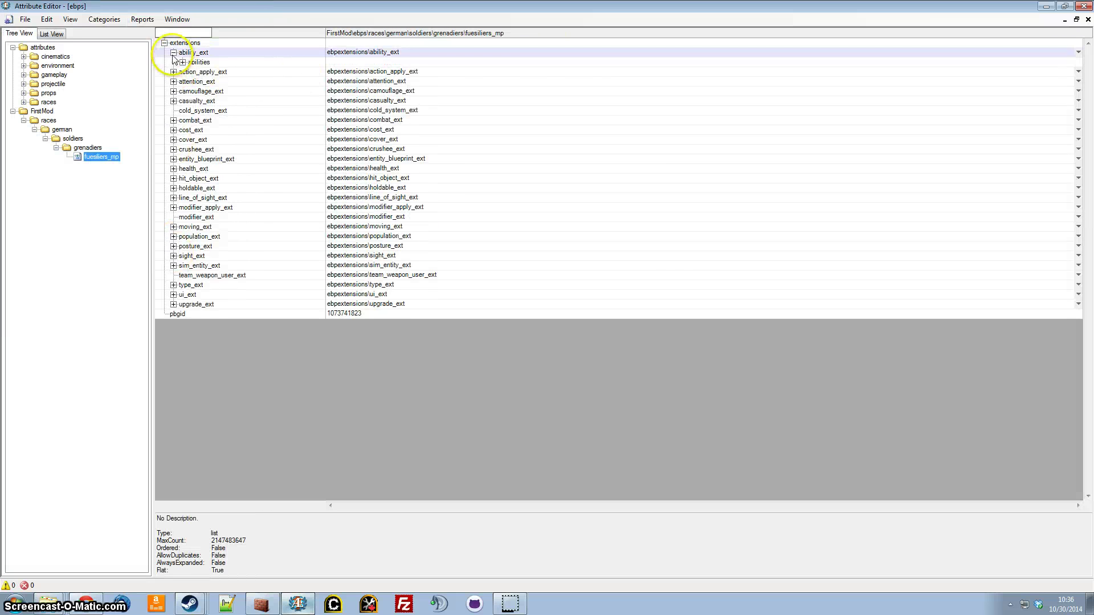
{"action": "left_click", "coordinate": [182, 62]}
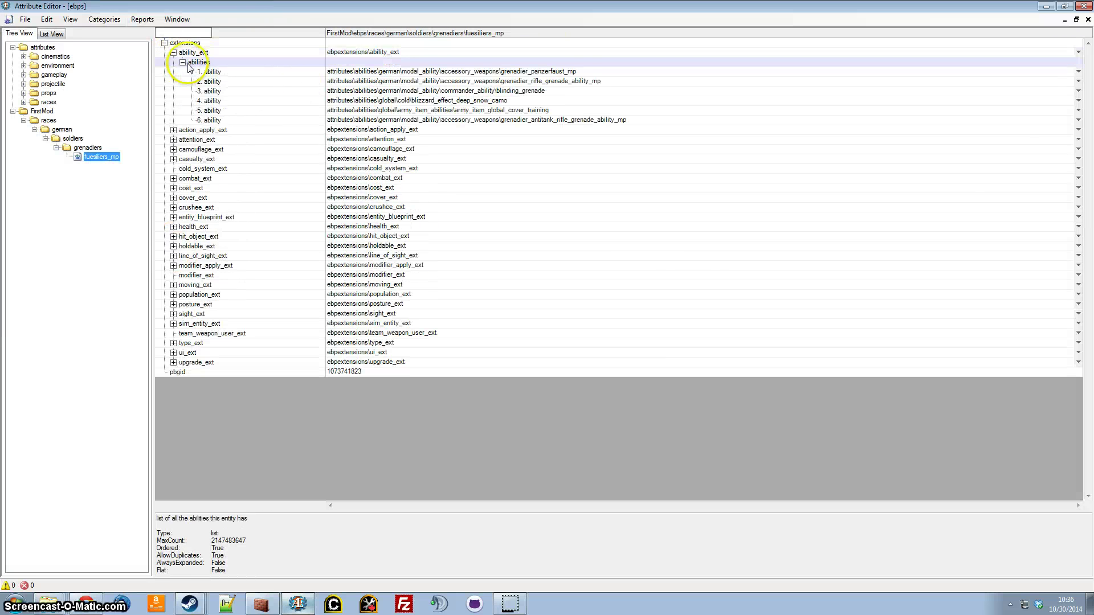
{"action": "double_click", "coordinate": [552, 72]}
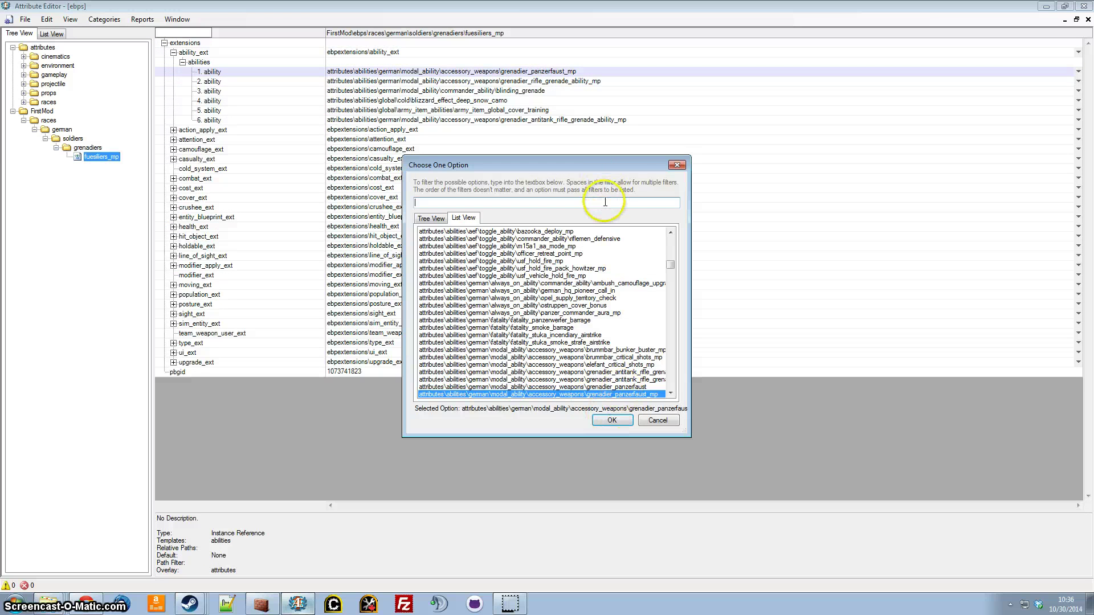
{"action": "type", "text": "fuesilier"}
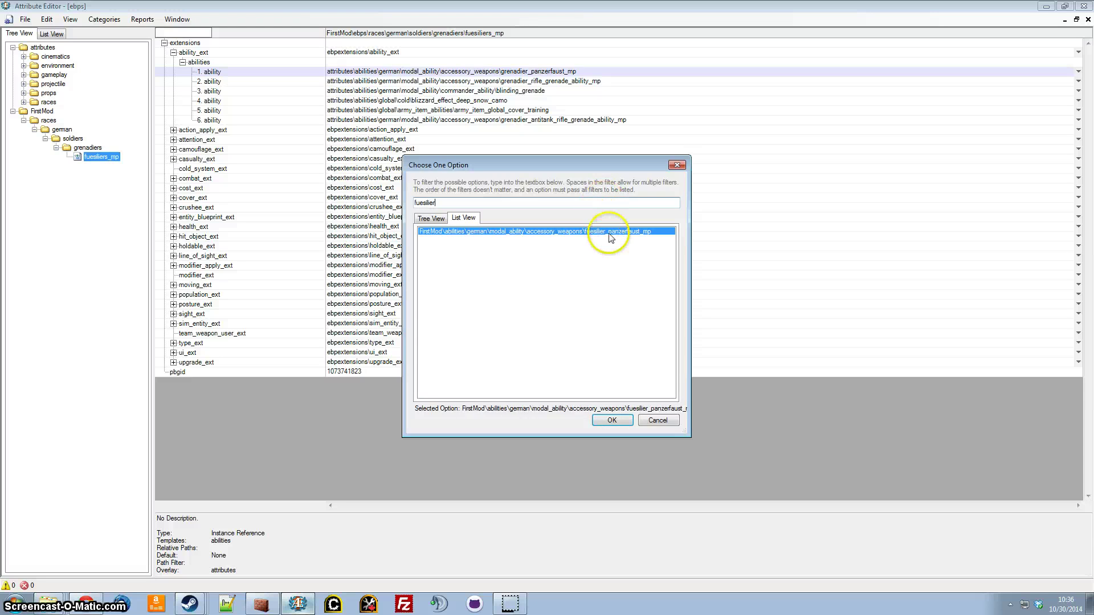
{"action": "double_click", "coordinate": [611, 231]}
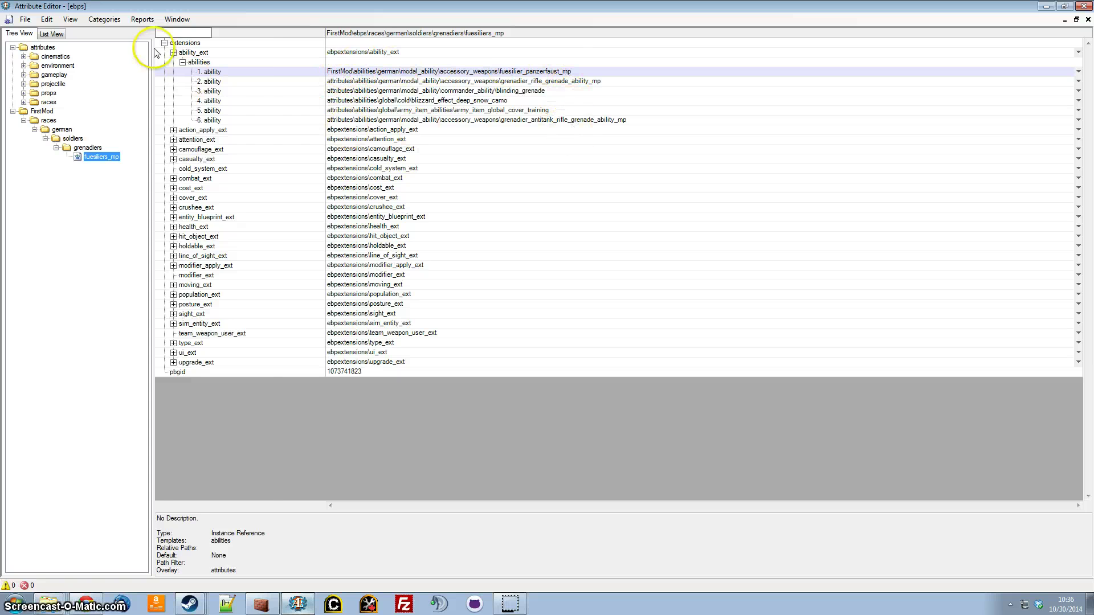
In the sbps category, set the loadout type of fuesilier_squad_mp to FirstMod's fuesiliers_mp entity
{"action": "left_click", "coordinate": [104, 19]}
{"action": "left_click", "coordinate": [149, 551]}
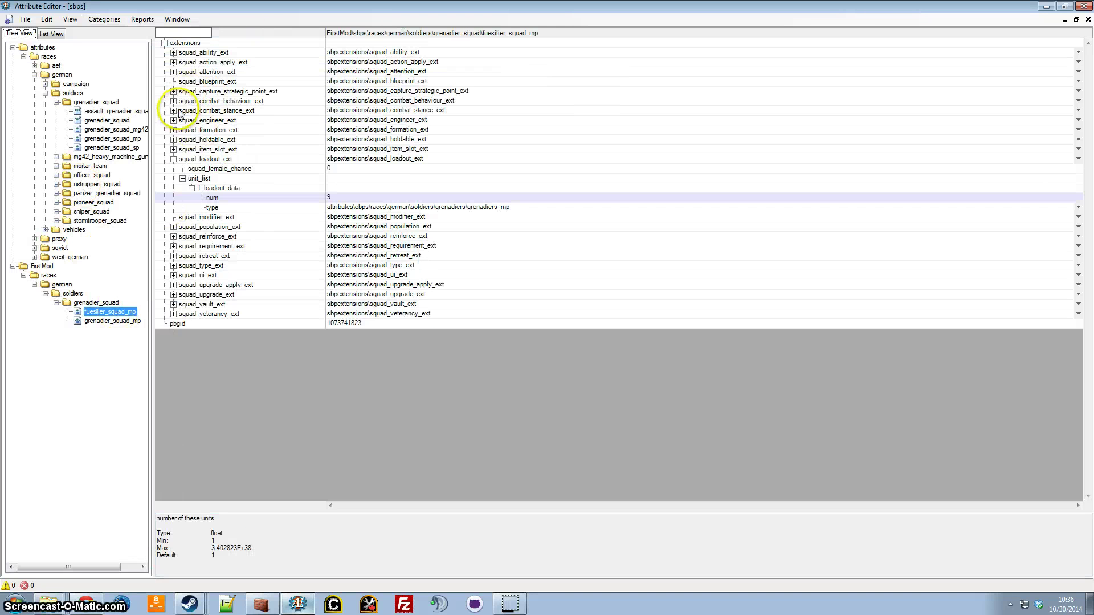
{"action": "double_click", "coordinate": [459, 209]}
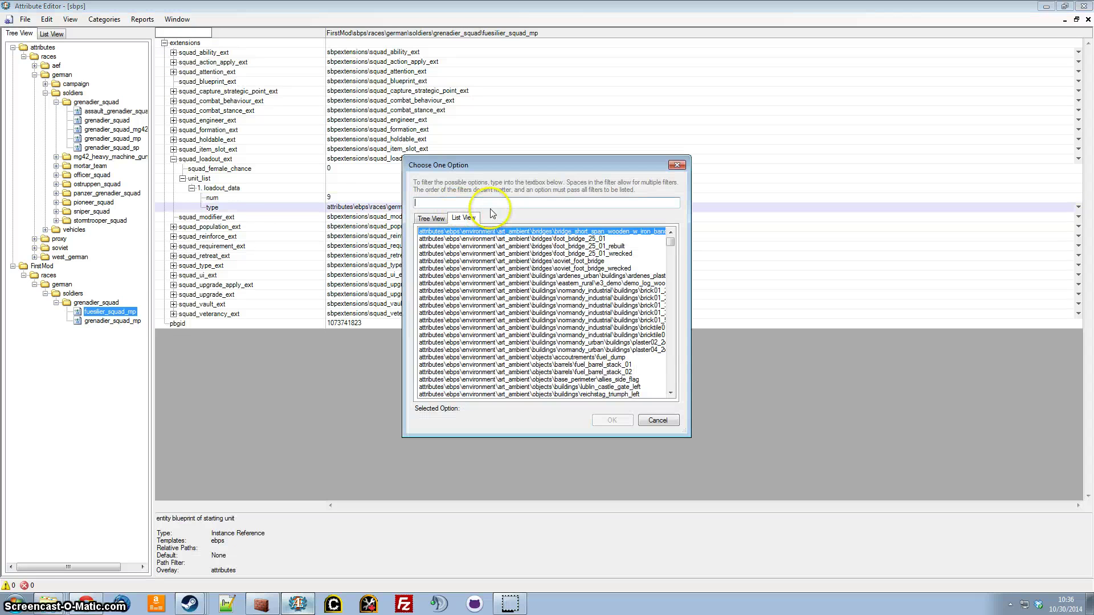
{"action": "type", "text": "fuesilier"}
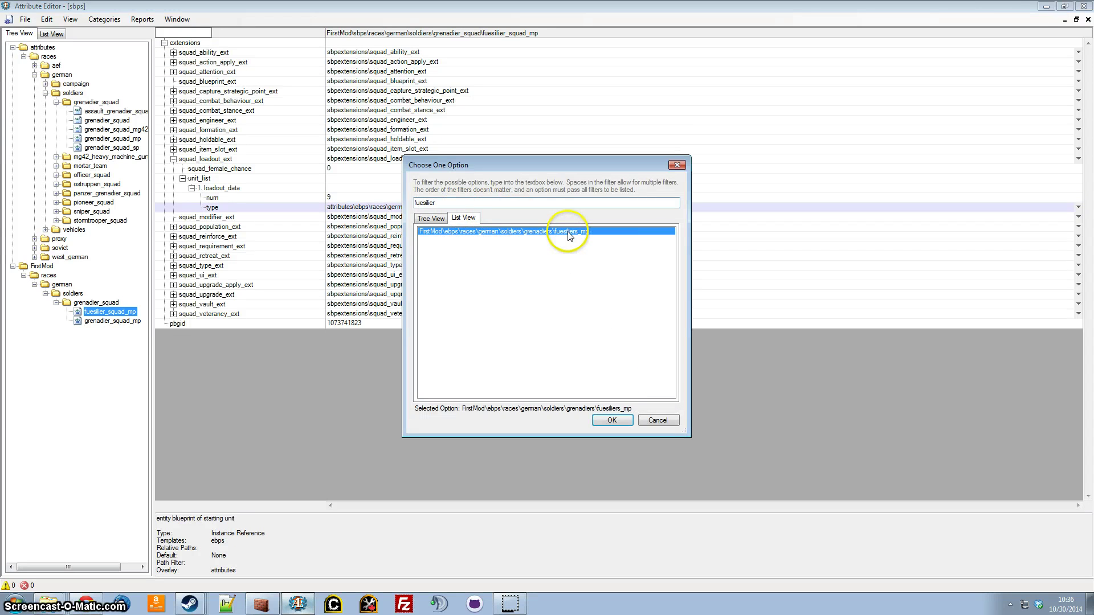
{"action": "double_click", "coordinate": [570, 232]}
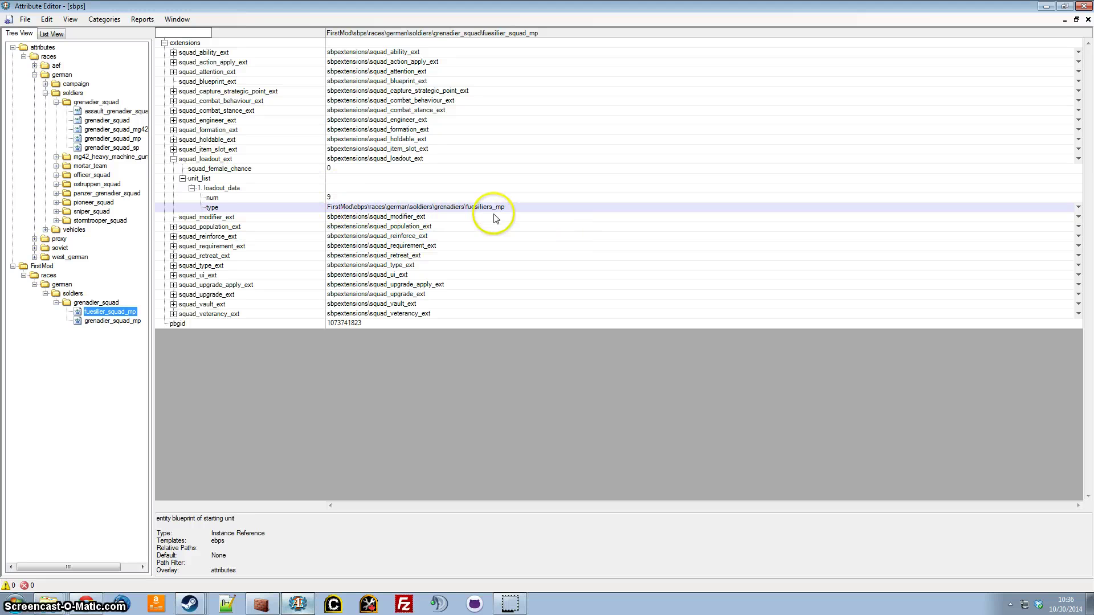
Compare the pbgid of FirstMod's fuesilier_squad_mp and grenadier_squad_mp with that of the original grenadier_squad_mp
{"action": "left_click", "coordinate": [125, 313]}
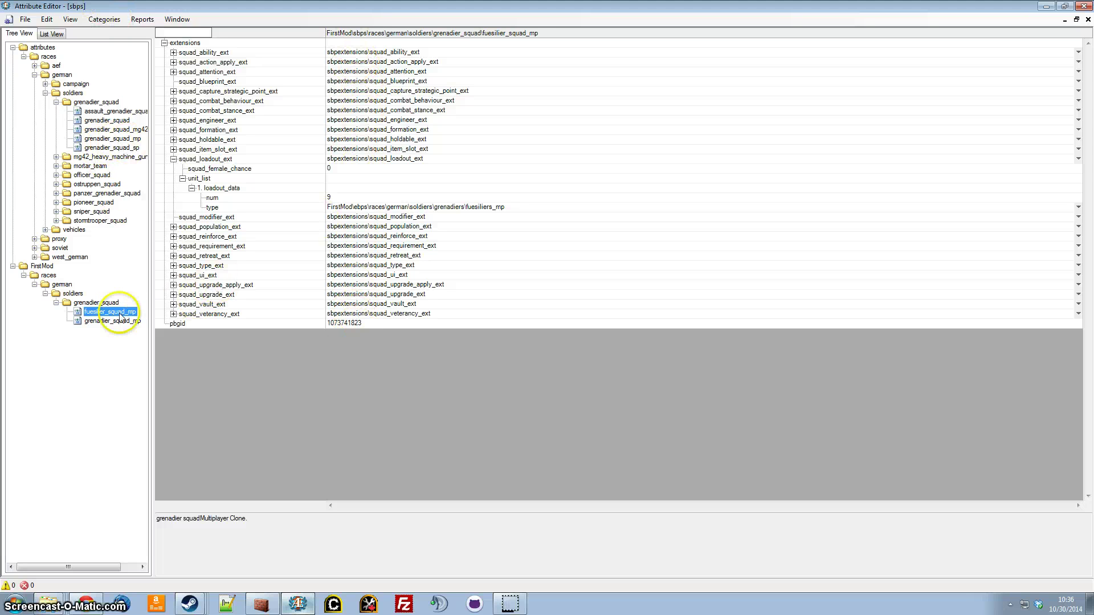
{"action": "left_click", "coordinate": [186, 324]}
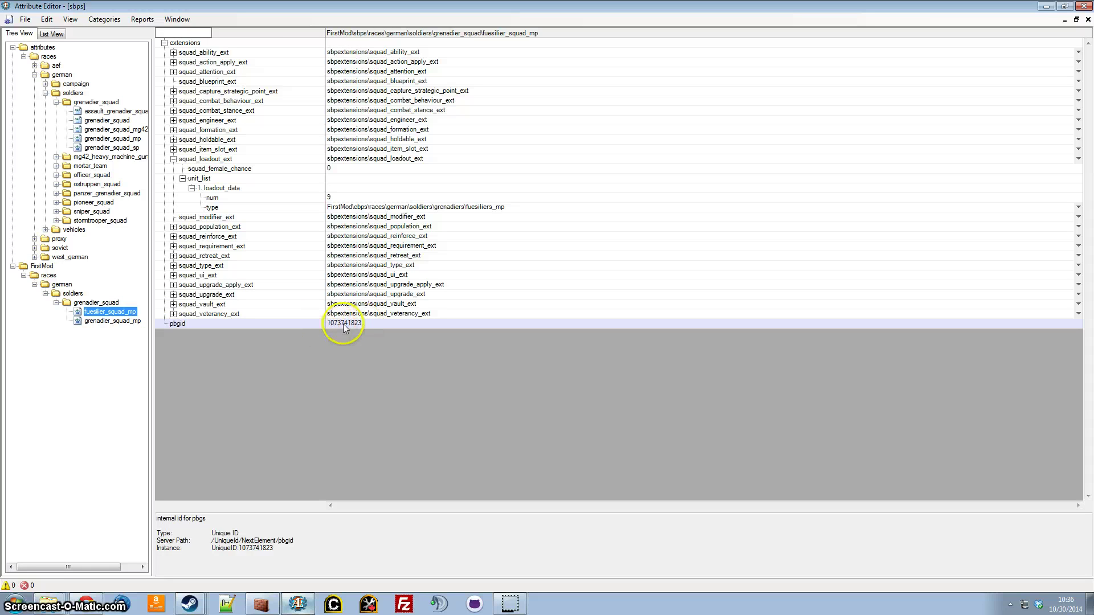
{"action": "left_click", "coordinate": [110, 322]}
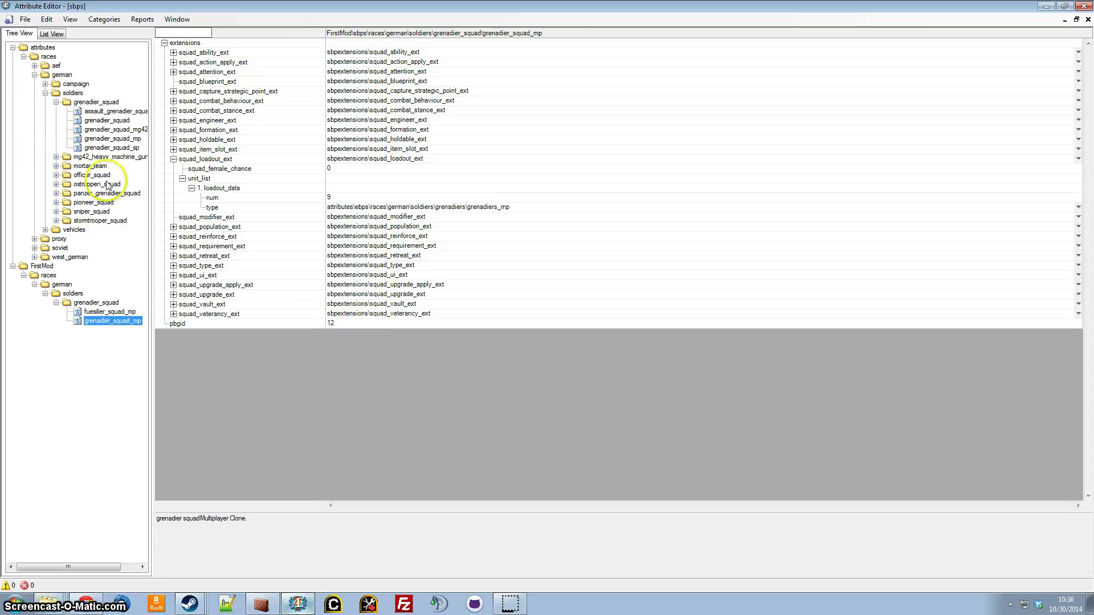
{"action": "left_click", "coordinate": [341, 325]}
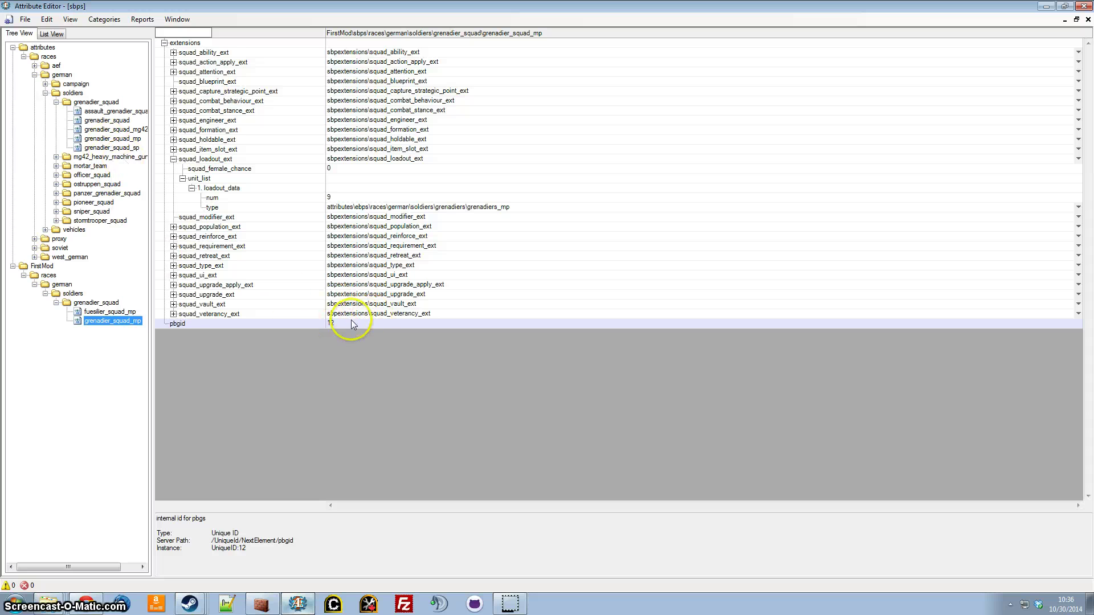
{"action": "left_click", "coordinate": [110, 138]}
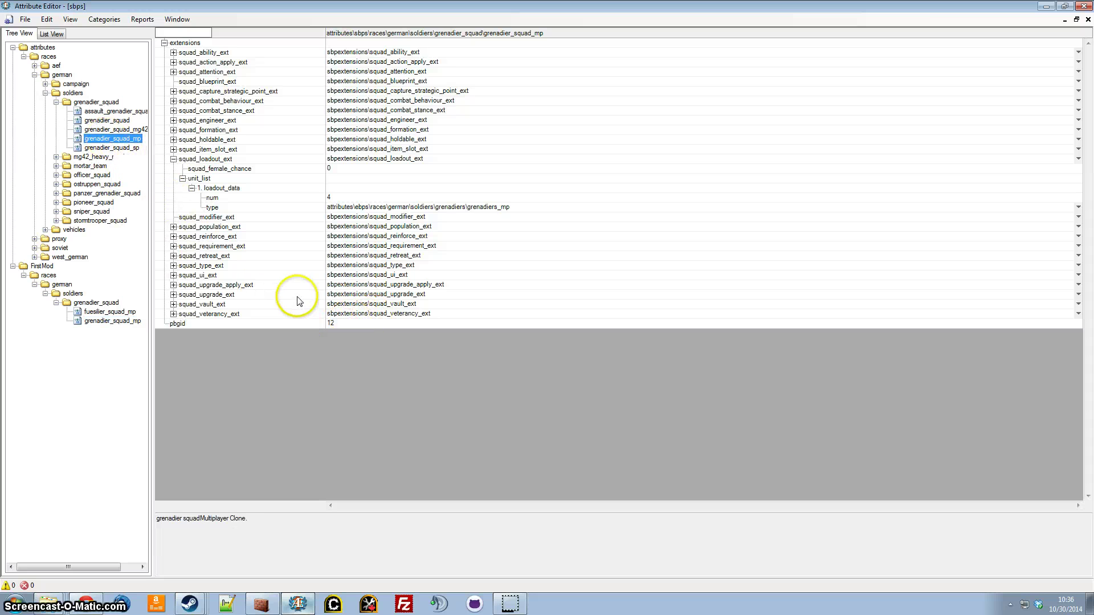
{"action": "left_click", "coordinate": [351, 322]}
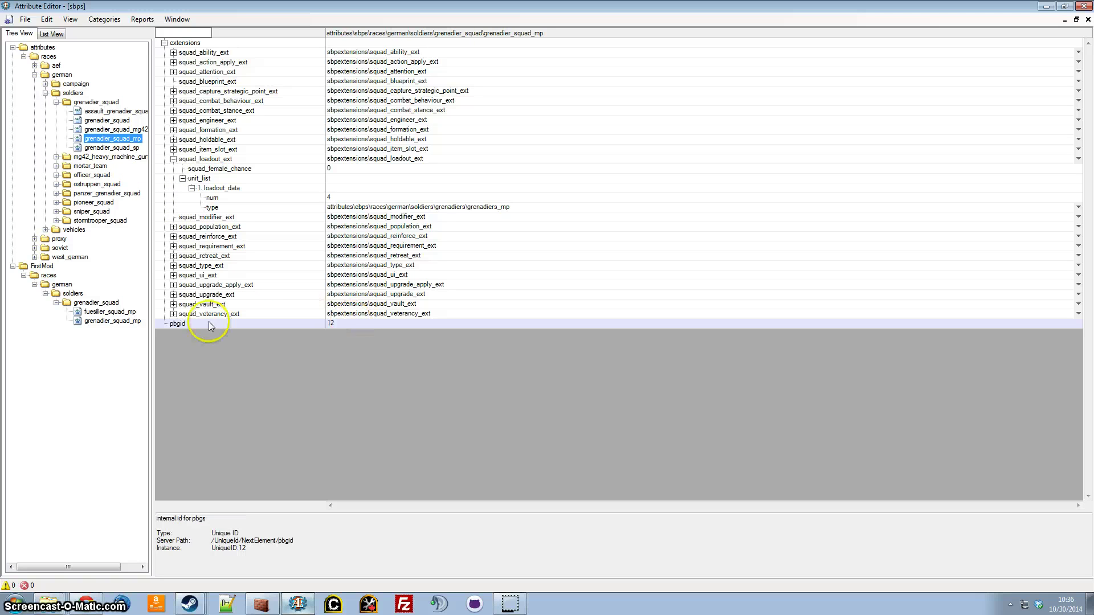
{"action": "left_click", "coordinate": [130, 322]}
{"action": "left_click", "coordinate": [344, 324]}
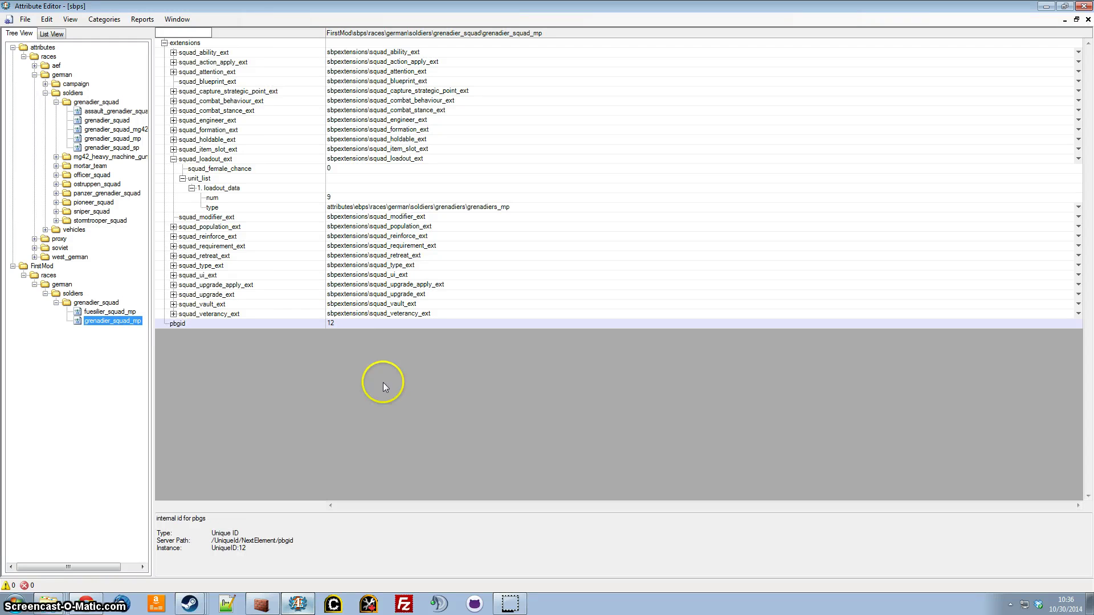
In the weapon category, clone the axis small-arms rifle grenadier_kar_98k_rifle_mp into FirstMod as fuesilier_kar_98k_rifle_mp
{"action": "left_click", "coordinate": [103, 23]}
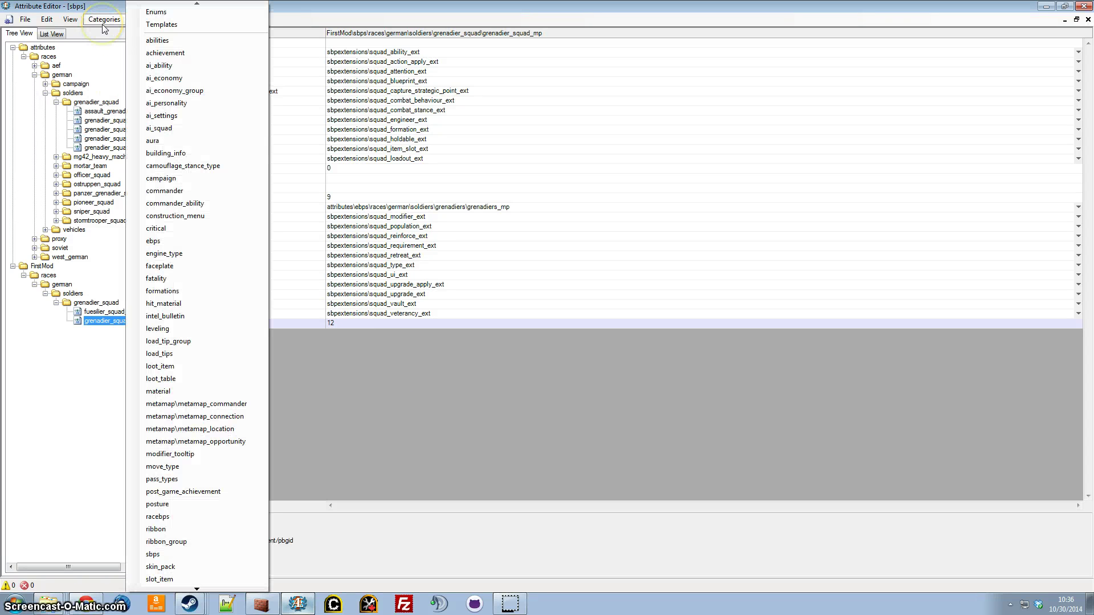
{"action": "mouse_move", "coordinate": [196, 590]}
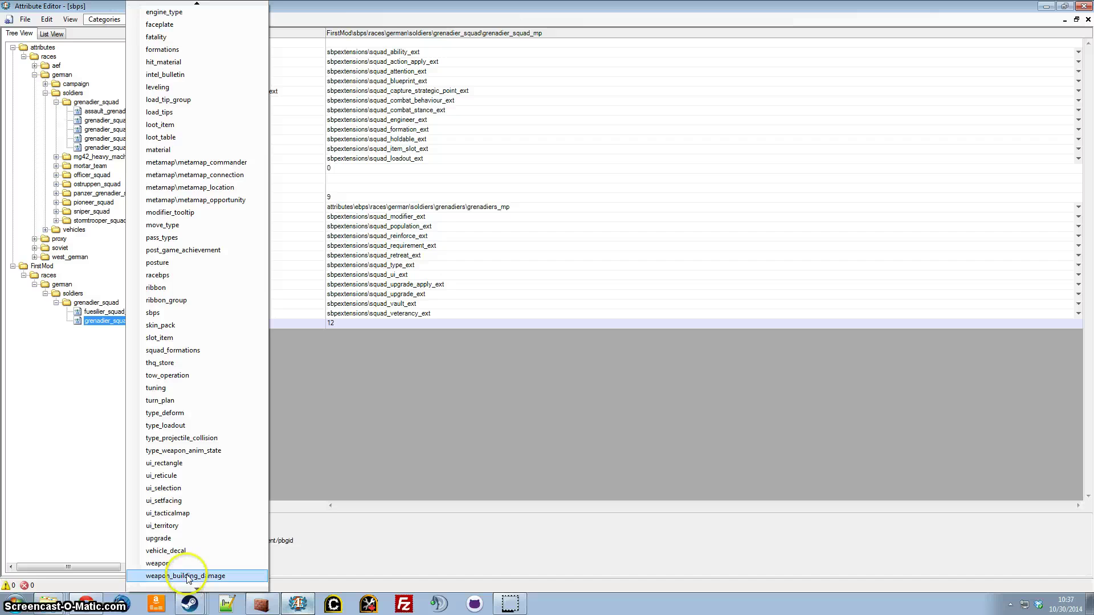
{"action": "left_click", "coordinate": [183, 563]}
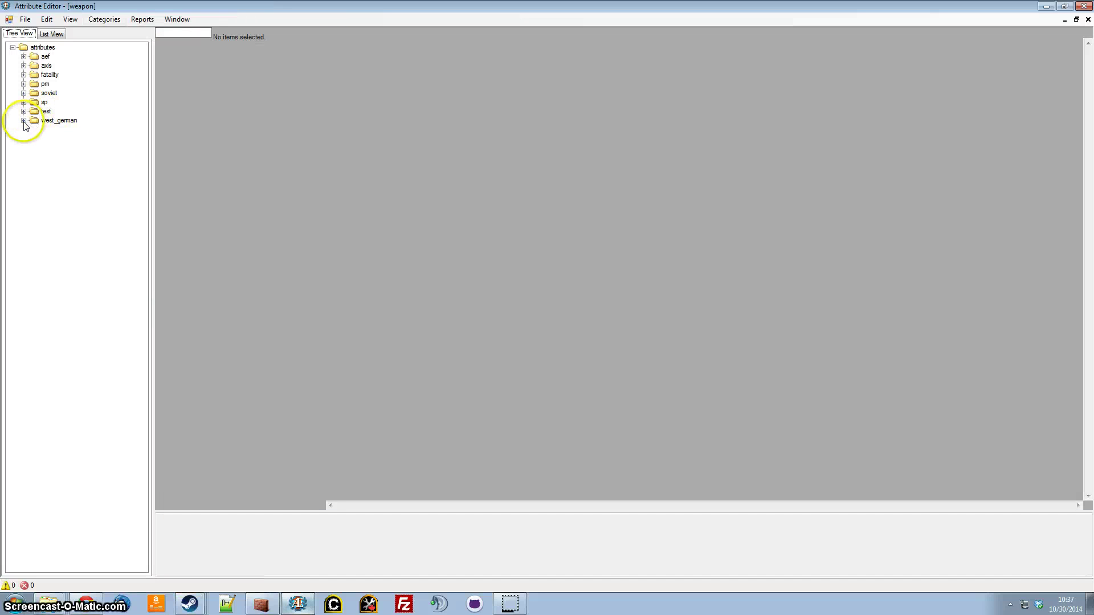
{"action": "left_click", "coordinate": [24, 66]}
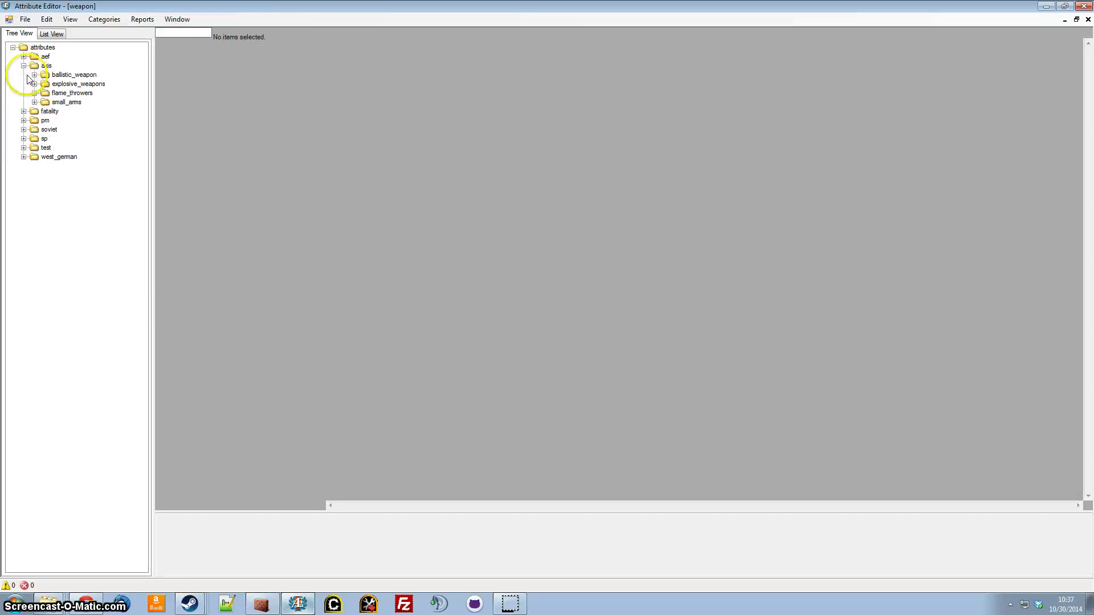
{"action": "left_click", "coordinate": [34, 102]}
{"action": "left_click", "coordinate": [46, 120]}
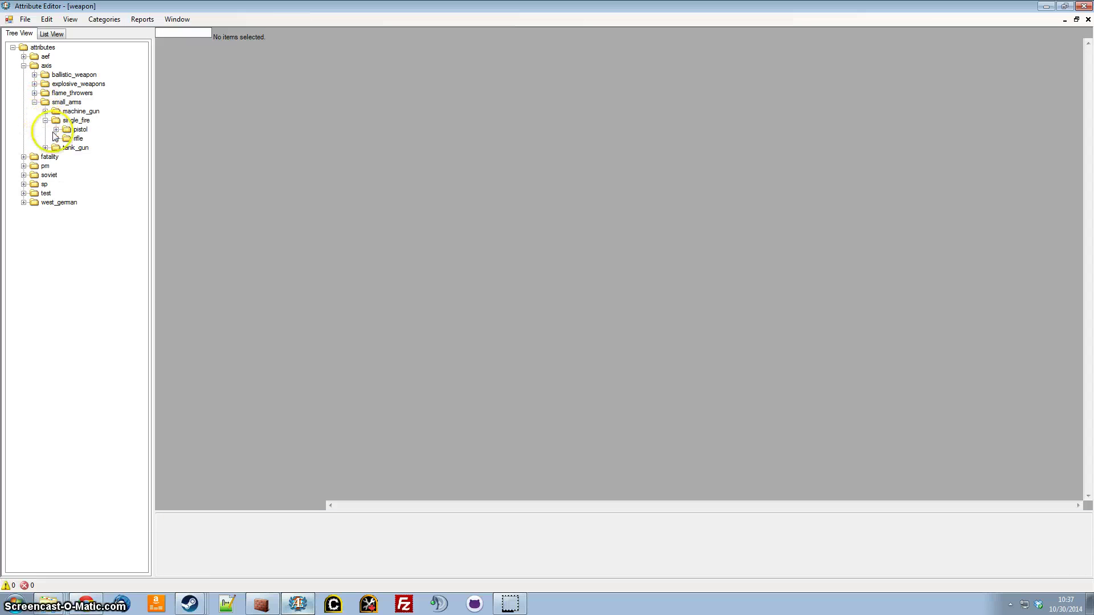
{"action": "left_click", "coordinate": [57, 139]}
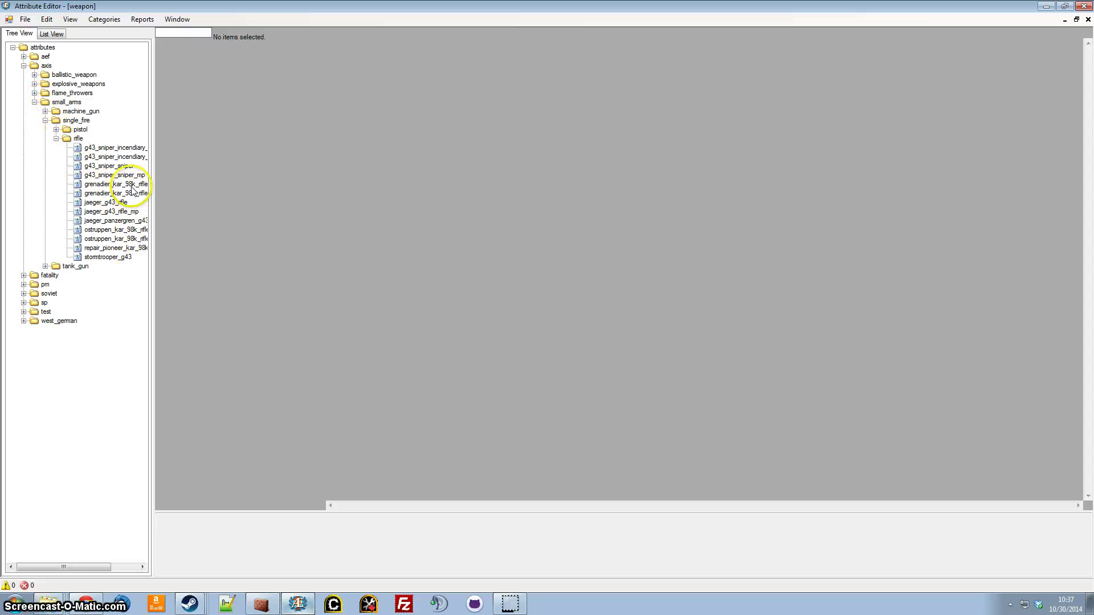
{"action": "left_click_drag", "start_coordinate": [154, 209], "coordinate": [196, 205]}
{"action": "right_click", "coordinate": [155, 194]}
{"action": "left_click", "coordinate": [197, 254]}
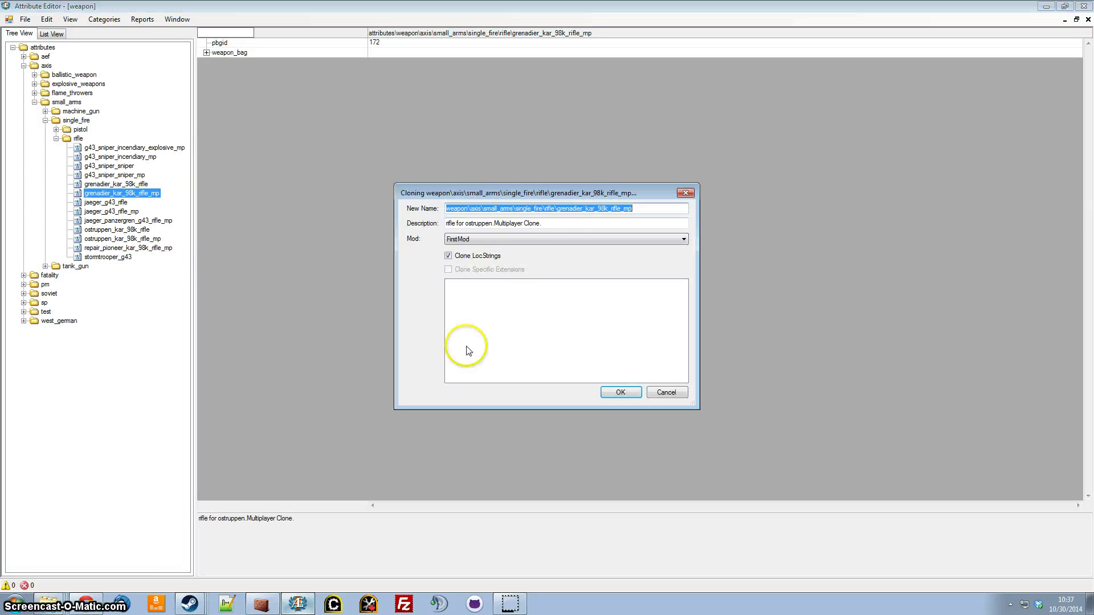
{"action": "left_click_drag", "start_coordinate": [558, 211], "coordinate": [577, 227]}
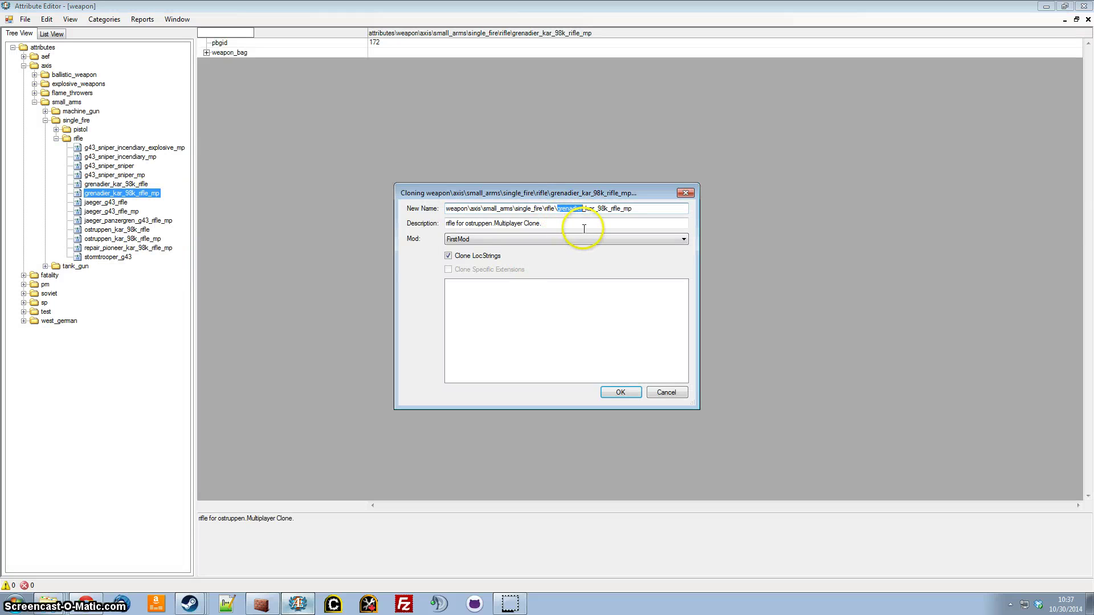
{"action": "type", "text": "fuesil"}
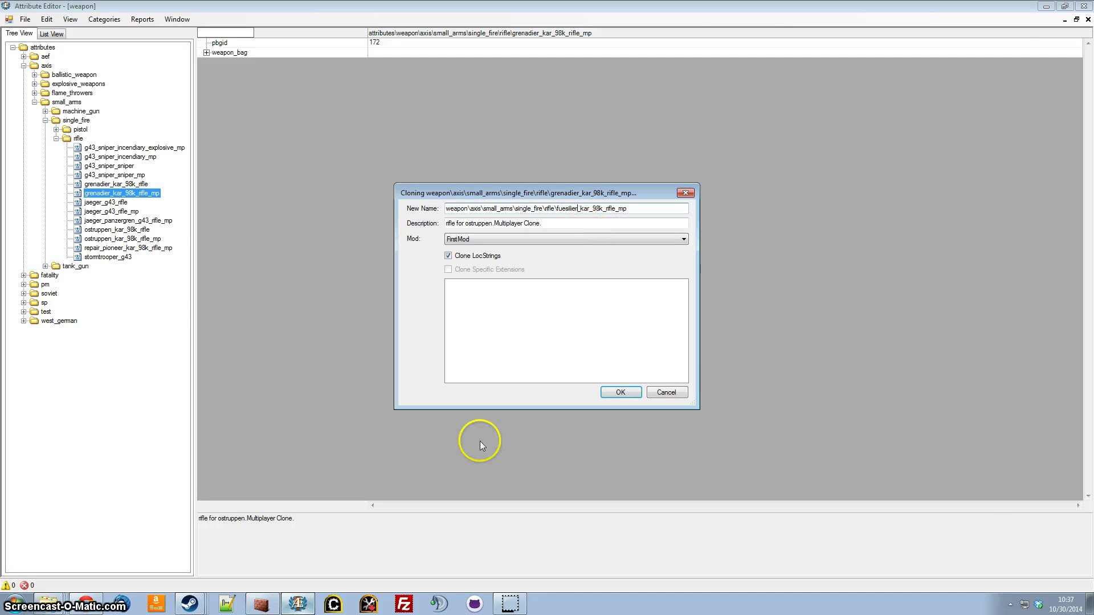
{"action": "key", "text": "Return"}
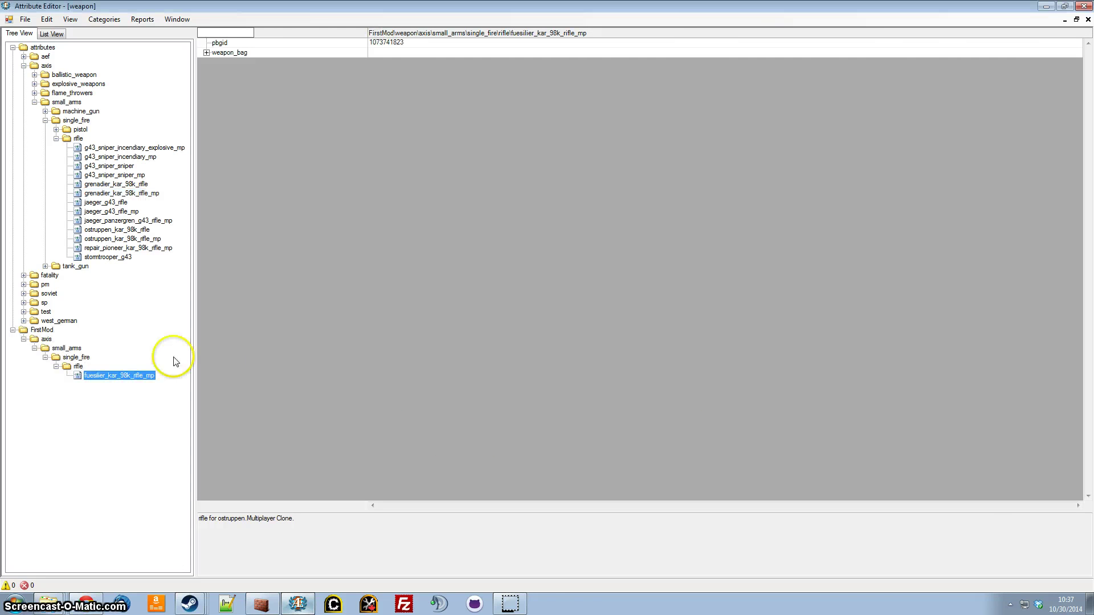
In the weapon_bag of FirstMod's fuesilier_kar_98k_rifle_mp, set the maximum and minimum damage to 32 and the maximum range to 40
{"action": "left_click", "coordinate": [206, 53]}
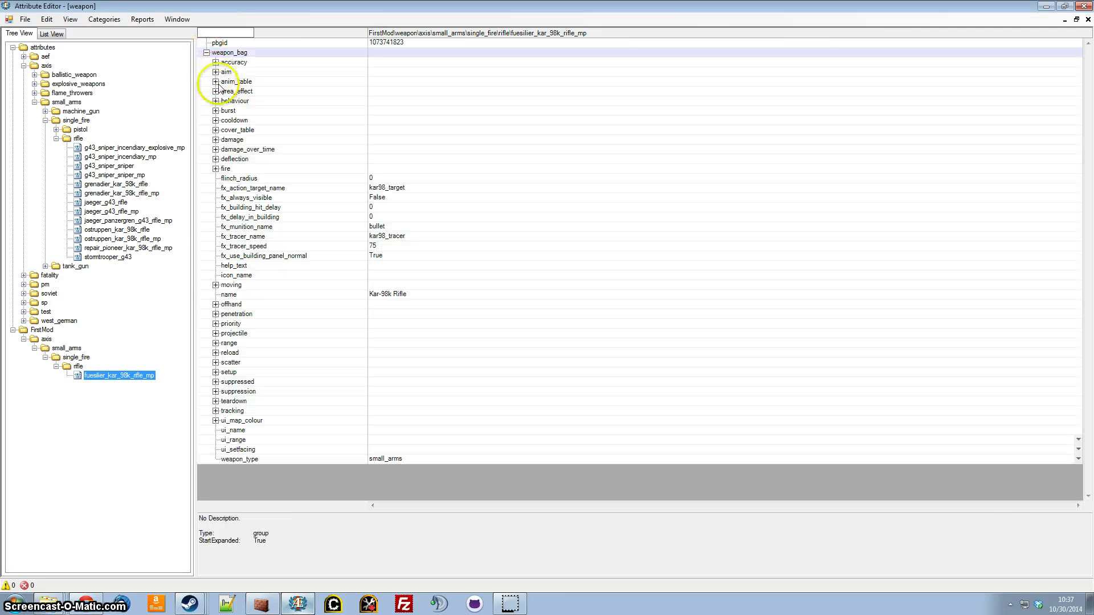
{"action": "left_click", "coordinate": [216, 140]}
{"action": "left_click", "coordinate": [387, 150]}
{"action": "type", "text": "3"}
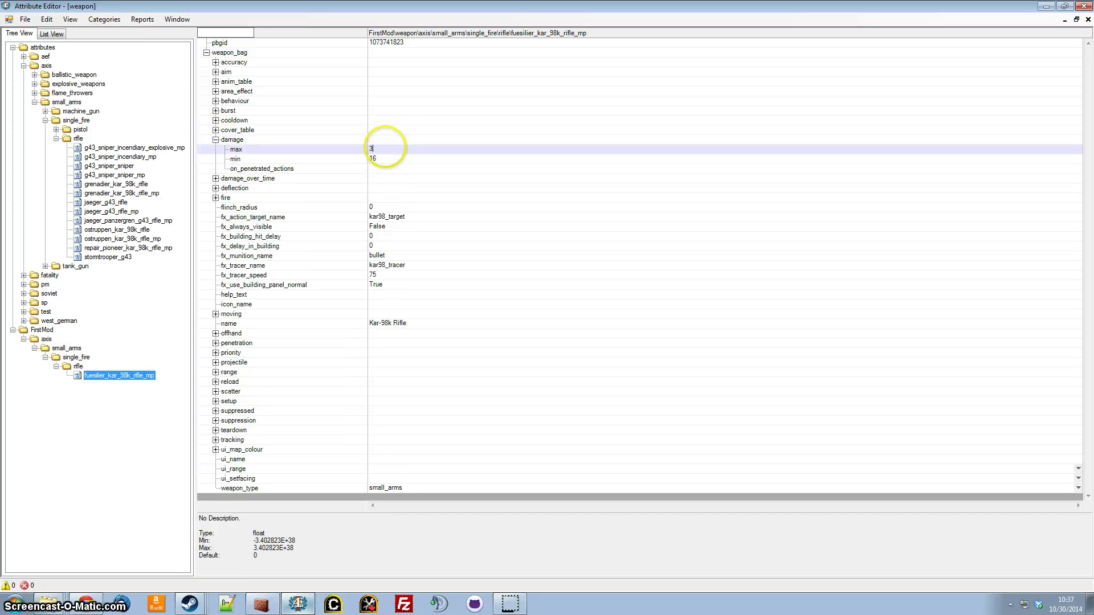
{"action": "type", "text": "2"}
{"action": "left_click", "coordinate": [390, 159]}
{"action": "type", "text": "32"}
{"action": "left_click", "coordinate": [398, 171]}
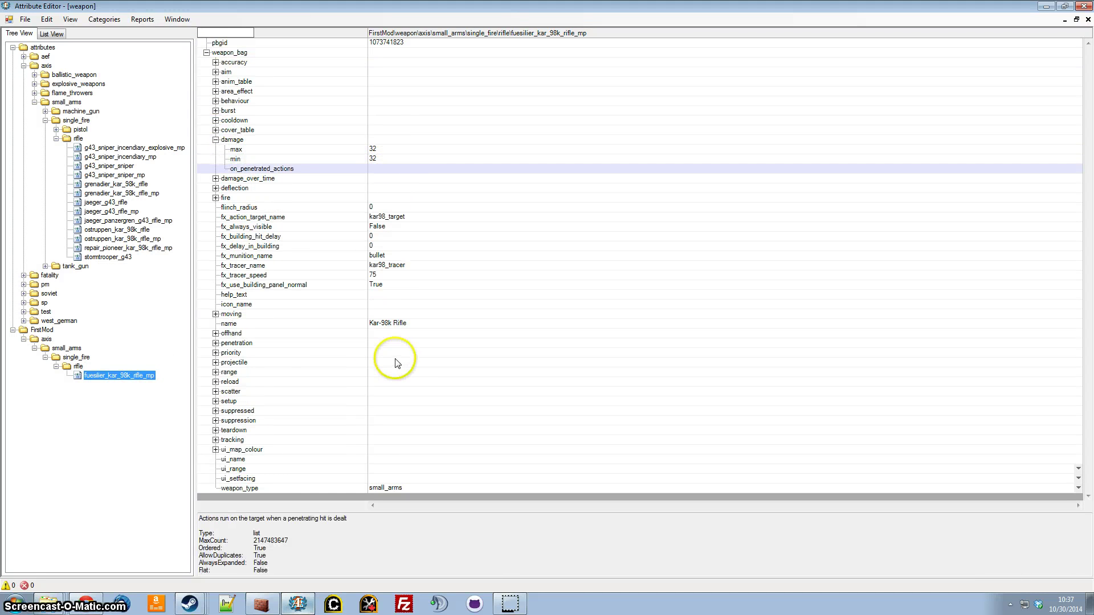
{"action": "left_click", "coordinate": [216, 373]}
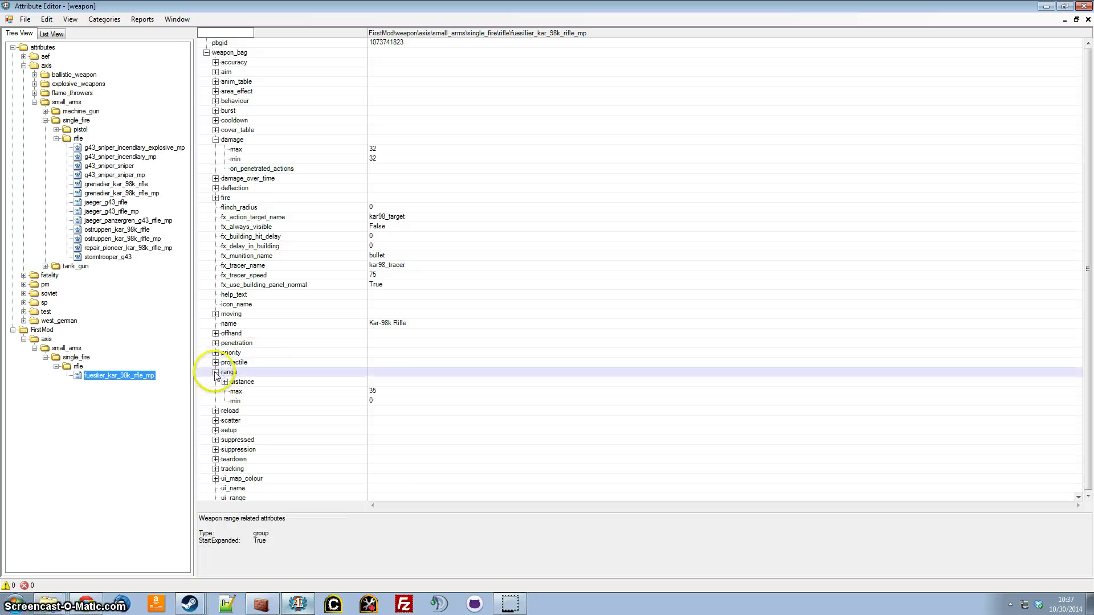
{"action": "left_click", "coordinate": [398, 392]}
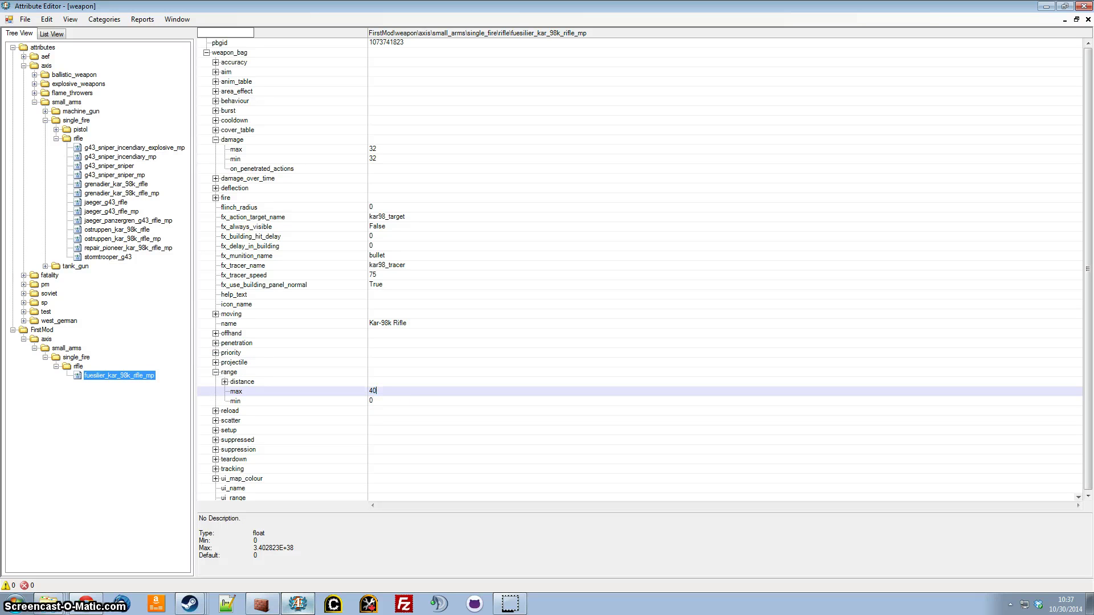
In the ebps category, set the first hardpoint weapon in the combat_ext of fuesiliers_mp to FirstMod's fuesilier_kar_98k_rifle_mp
{"action": "left_click", "coordinate": [113, 22]}
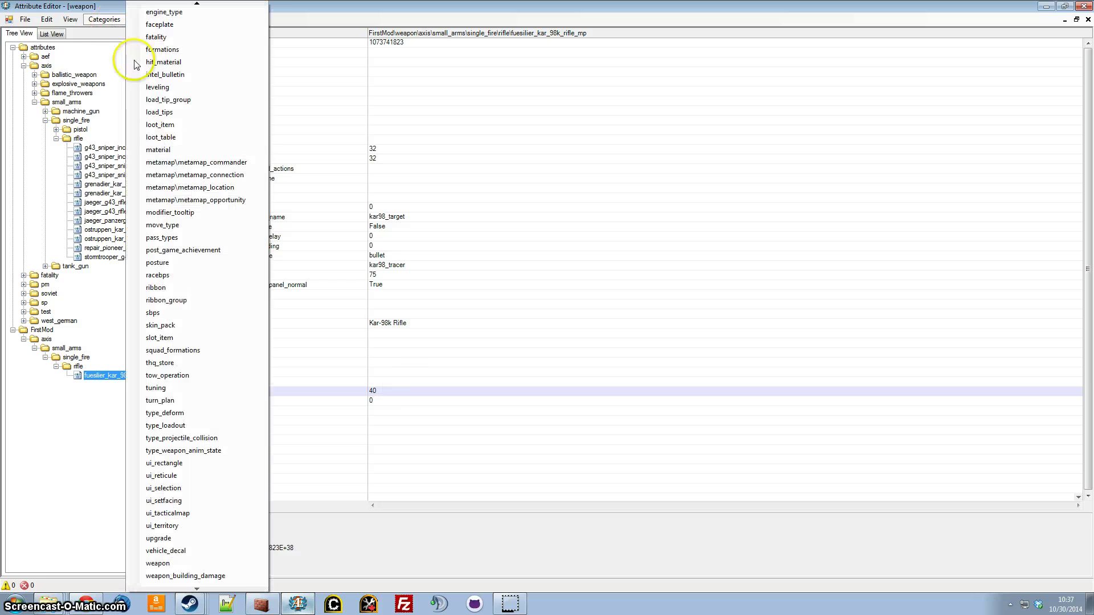
{"action": "left_click", "coordinate": [195, 11]}
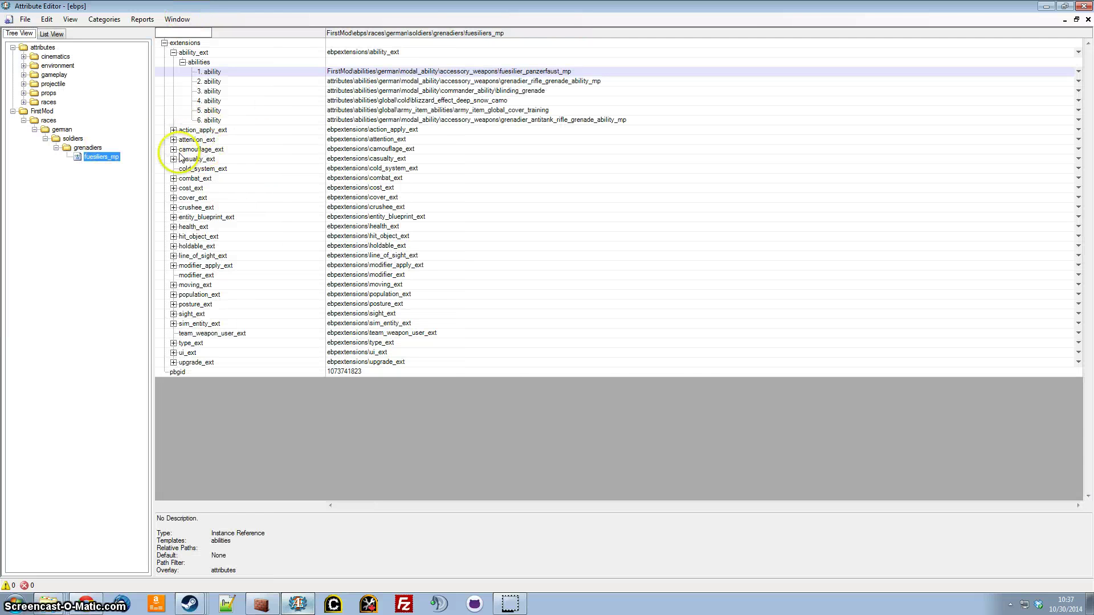
{"action": "left_click", "coordinate": [173, 178]}
{"action": "left_click", "coordinate": [182, 188]}
{"action": "left_click", "coordinate": [192, 198]}
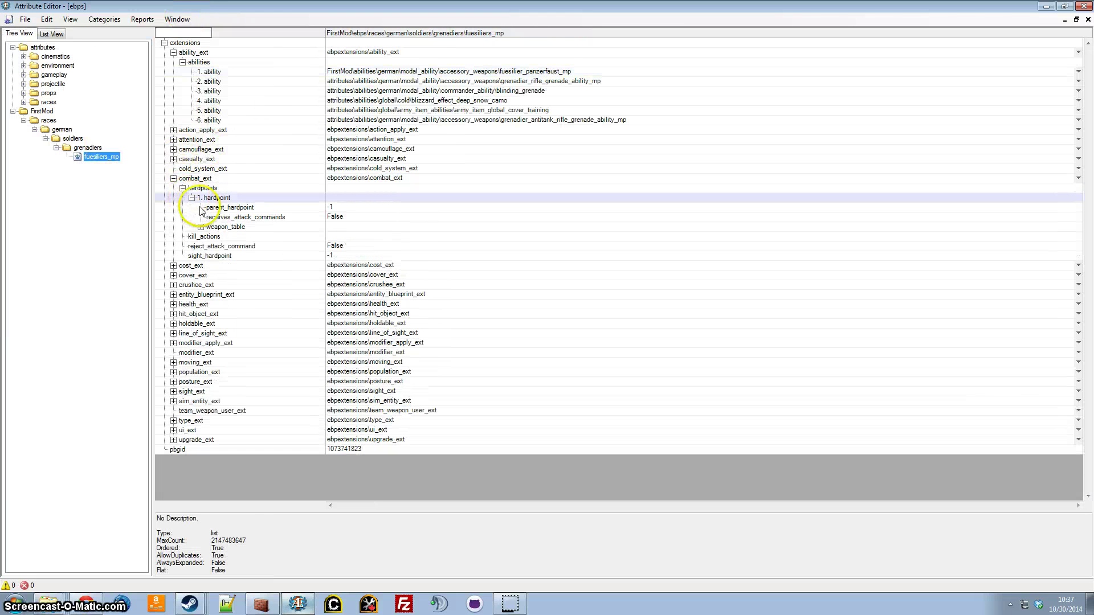
{"action": "left_click", "coordinate": [201, 227]}
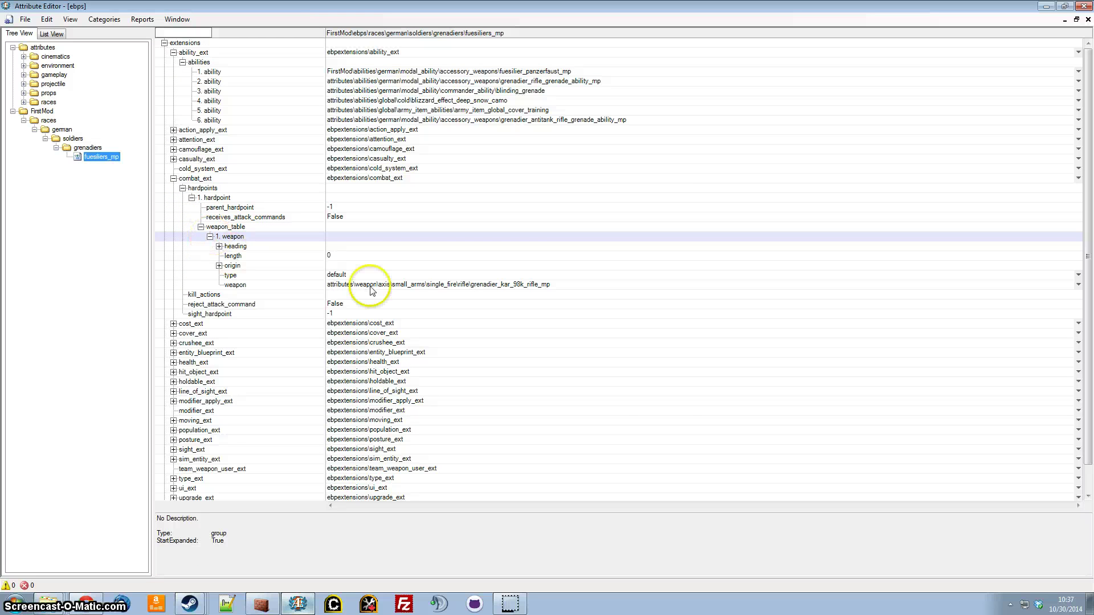
{"action": "double_click", "coordinate": [507, 285]}
{"action": "type", "text": "f"}
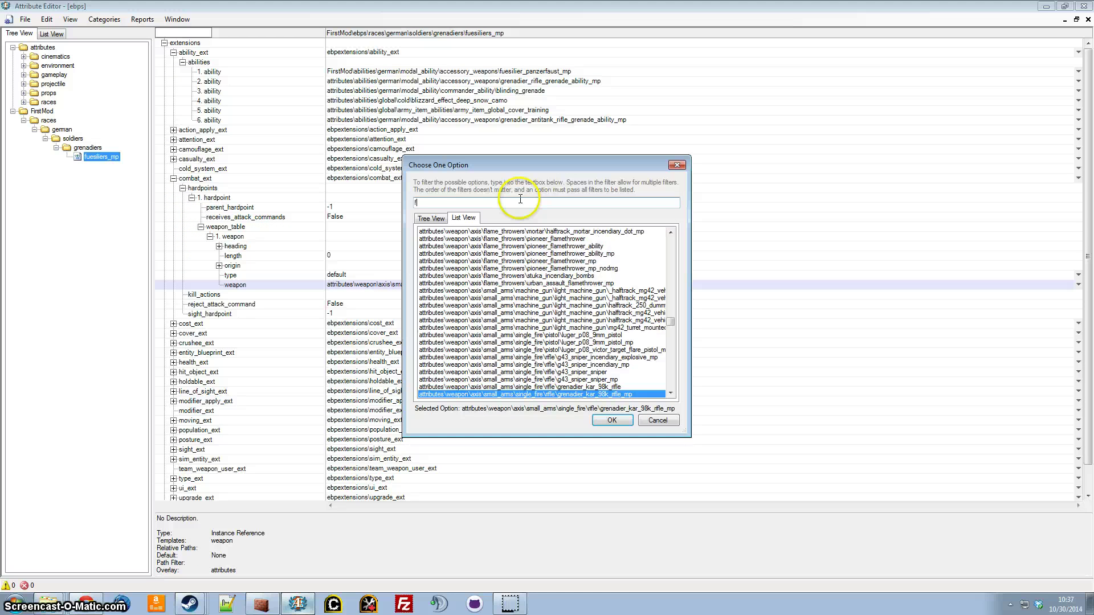
{"action": "type", "text": "uesil"}
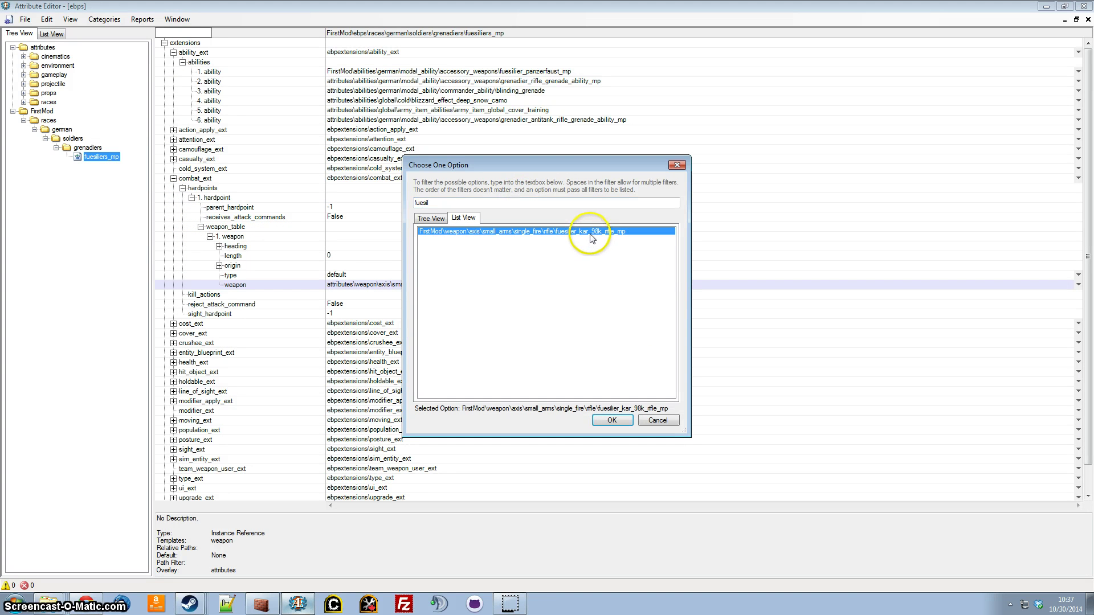
{"action": "double_click", "coordinate": [593, 239]}
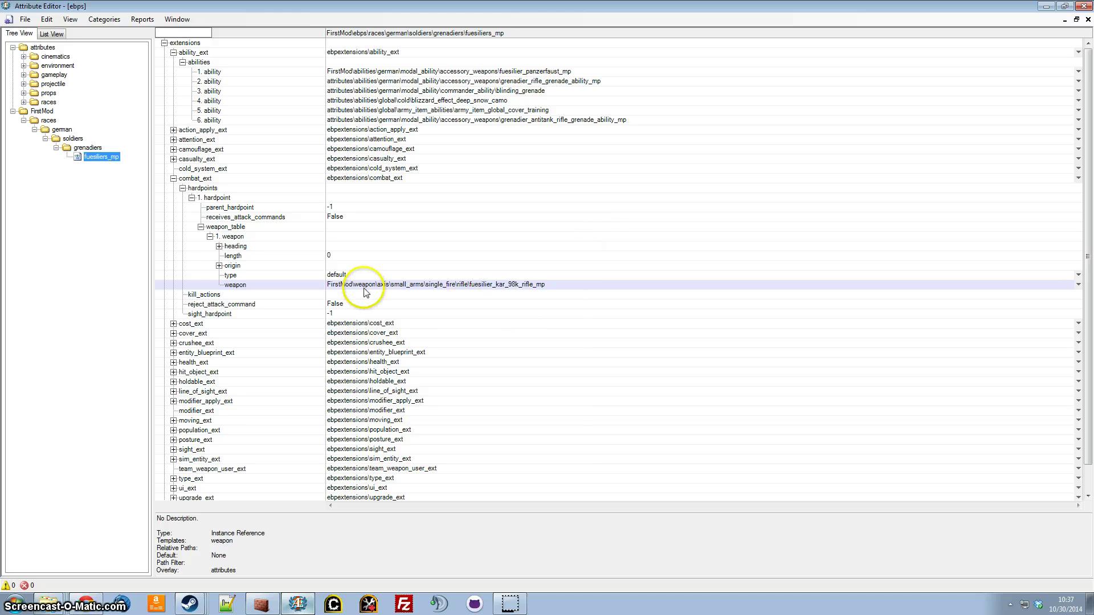
Examine the personnel population value in population_ext and the manpower and time costs in cost_ext of fuesiliers_mp
{"action": "scroll", "coordinate": [359, 288], "scroll_direction": "down", "scroll_amount": 1}
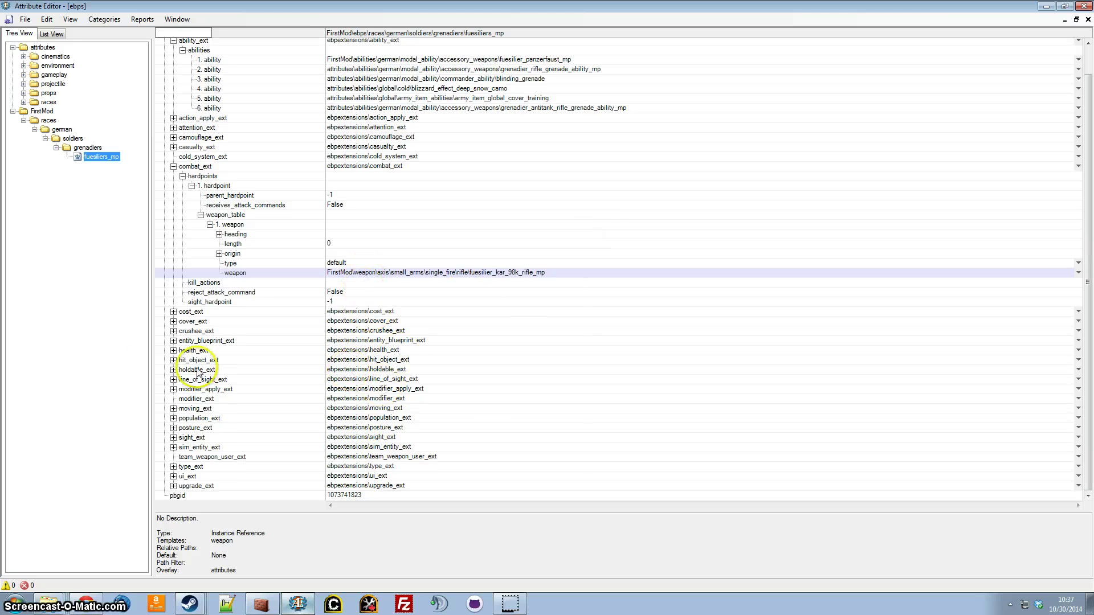
{"action": "scroll", "coordinate": [274, 439], "scroll_direction": "up", "scroll_amount": 1}
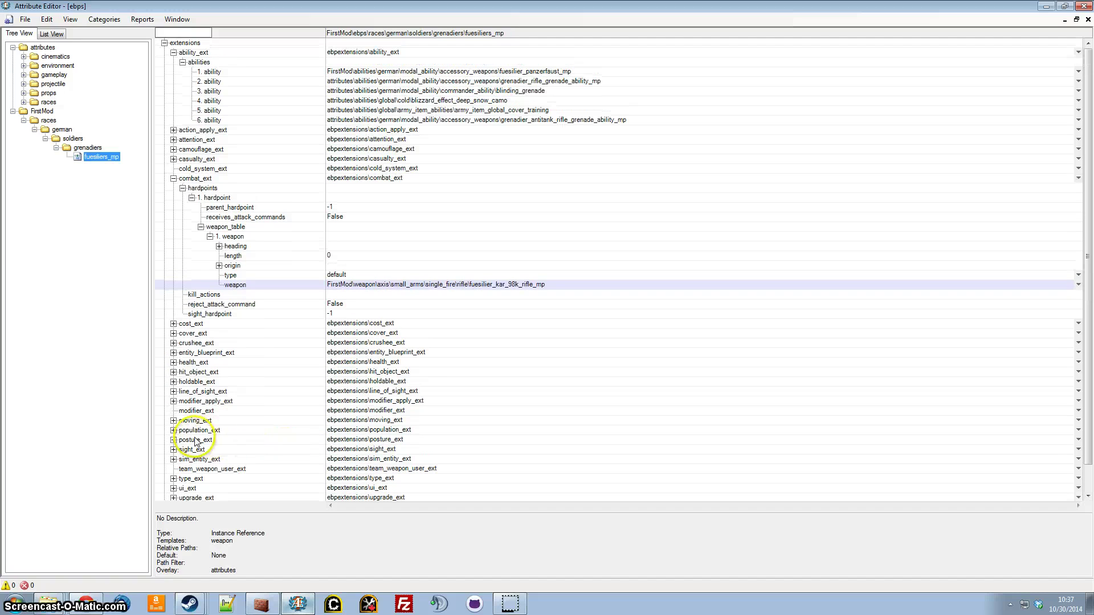
{"action": "left_click", "coordinate": [173, 431]}
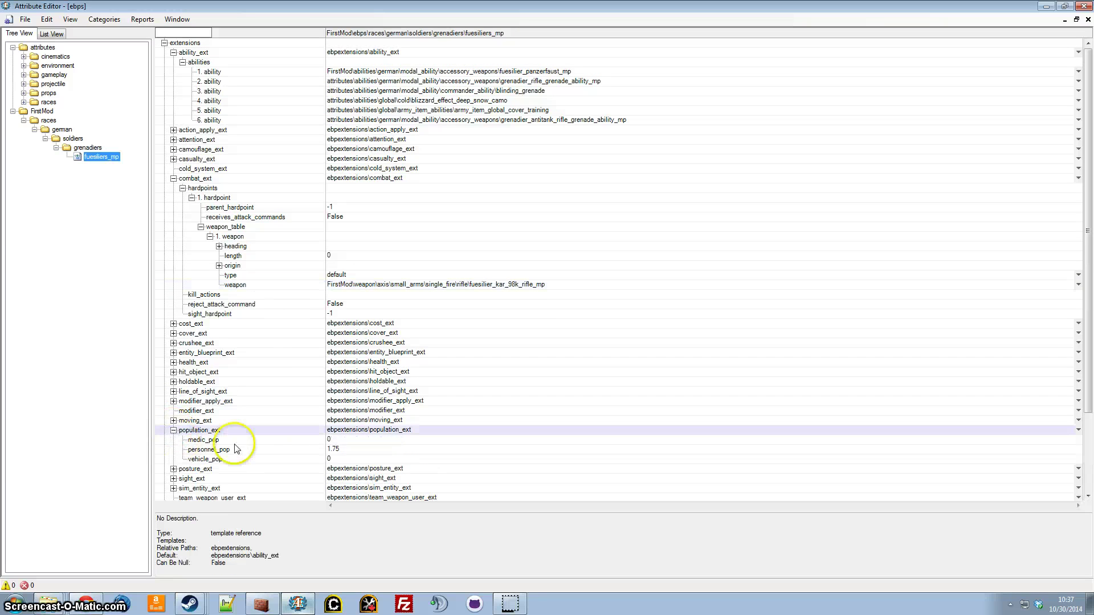
{"action": "left_click", "coordinate": [339, 451]}
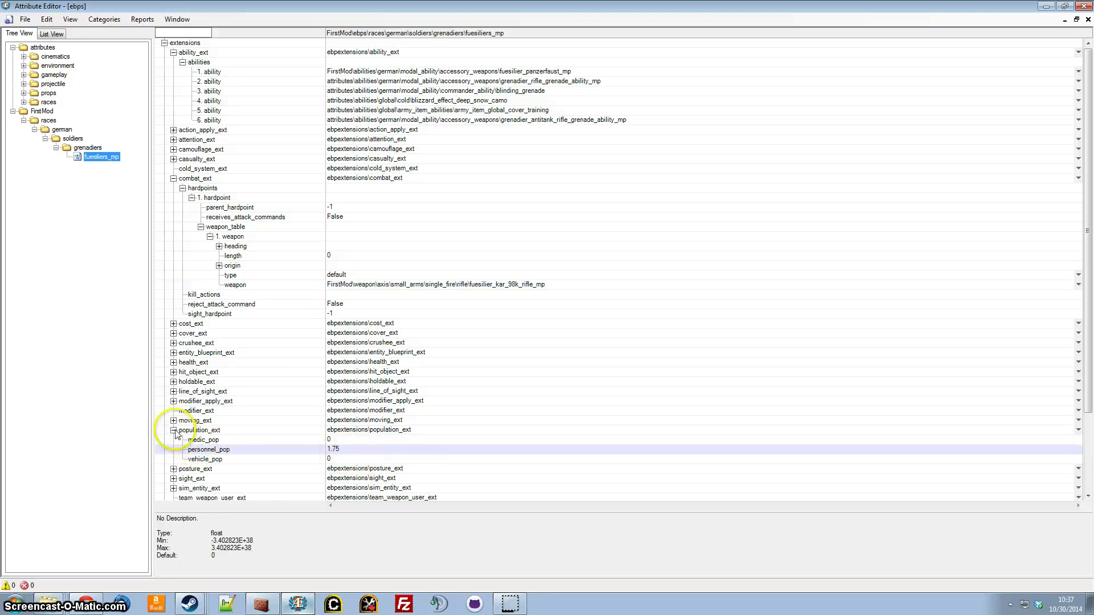
{"action": "left_click", "coordinate": [173, 431]}
{"action": "left_click", "coordinate": [174, 324]}
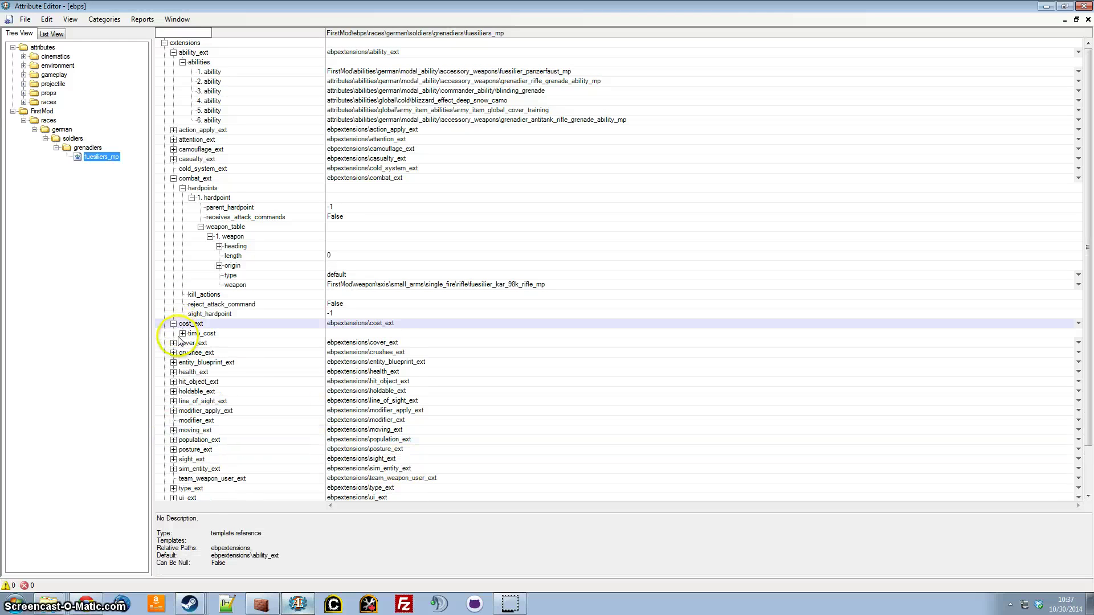
{"action": "left_click", "coordinate": [182, 333]}
{"action": "left_click", "coordinate": [182, 333]}
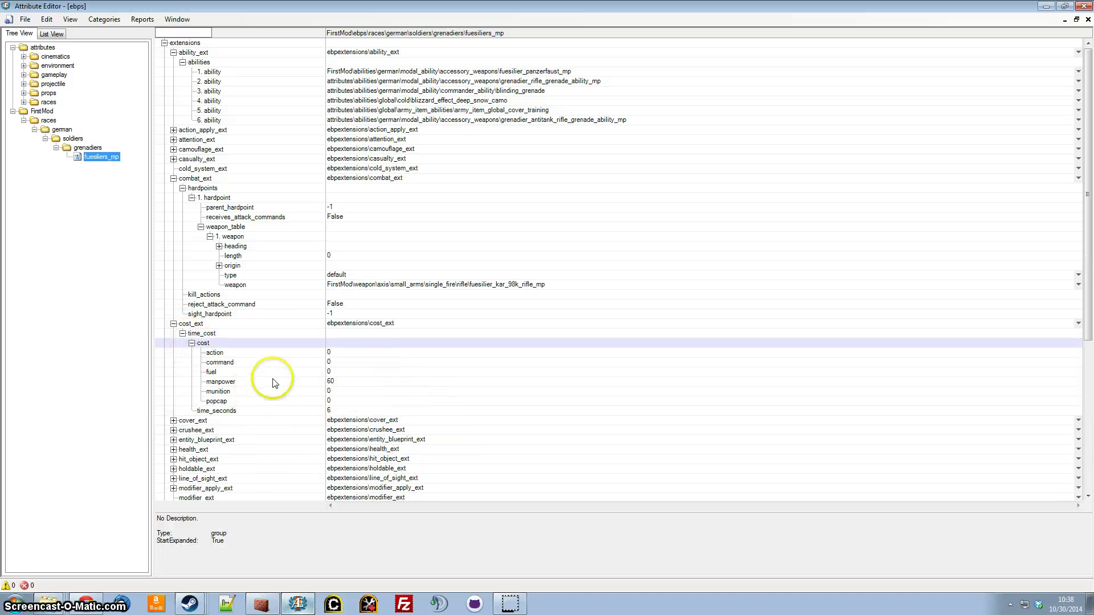
{"action": "left_click", "coordinate": [226, 414]}
{"action": "left_click", "coordinate": [354, 382]}
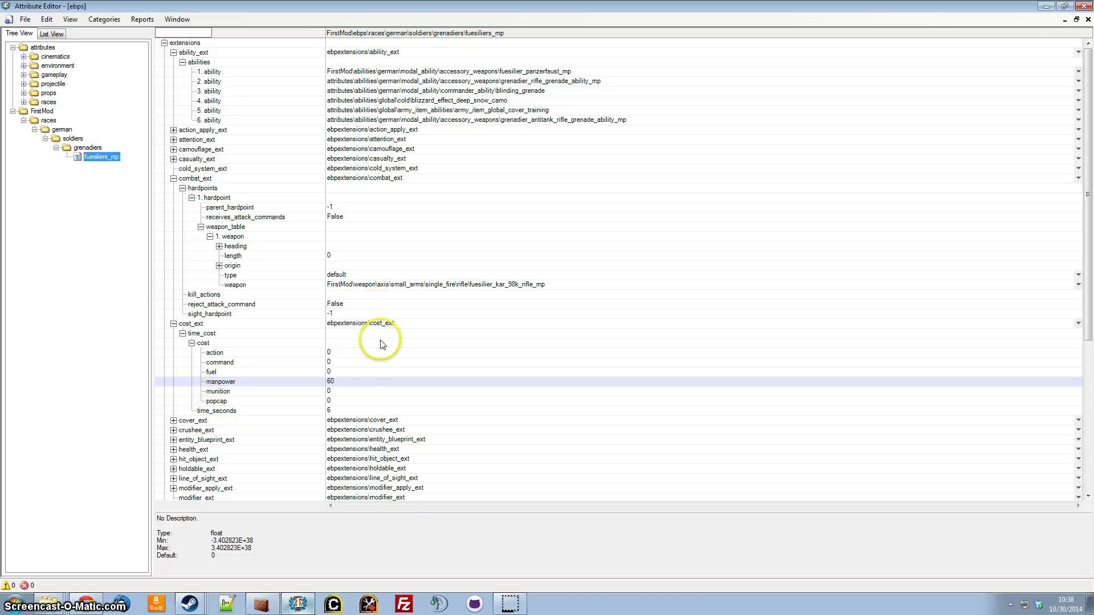
{"action": "left_click", "coordinate": [339, 410]}
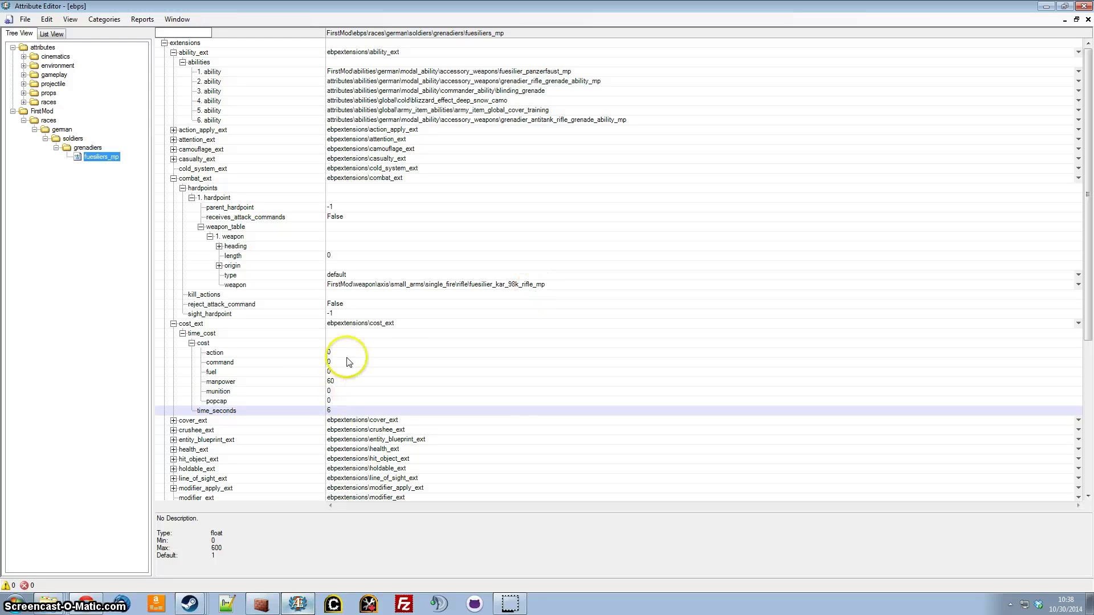
{"action": "left_click", "coordinate": [173, 324]}
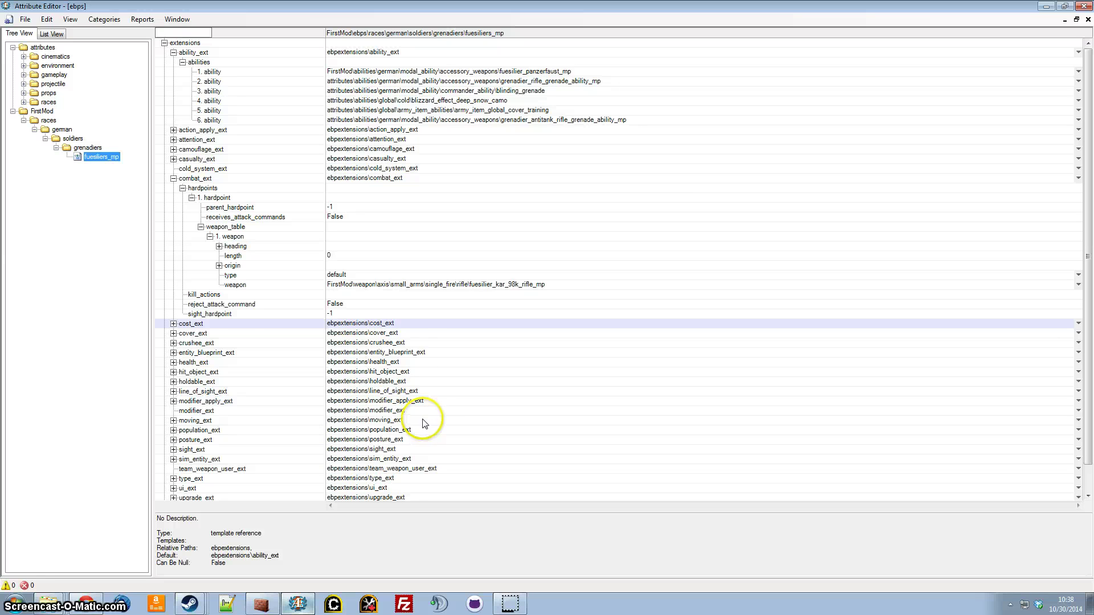
Save the FirstMod attribute changes and review the list of saved and removed XML files
{"action": "left_click", "coordinate": [26, 20]}
{"action": "left_click", "coordinate": [39, 48]}
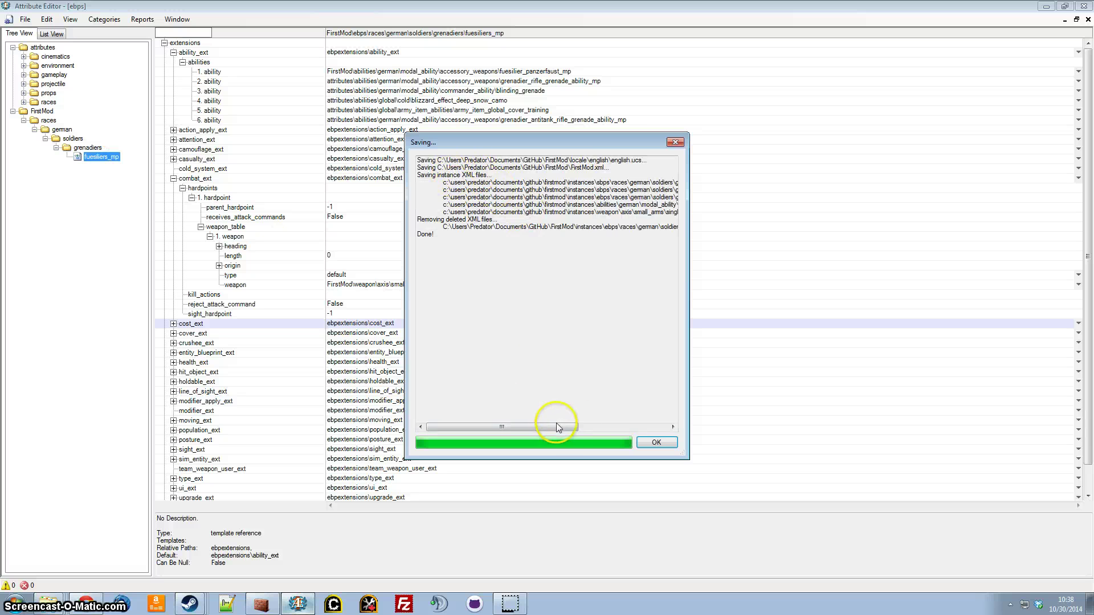
{"action": "left_click_drag", "start_coordinate": [556, 427], "coordinate": [640, 428]}
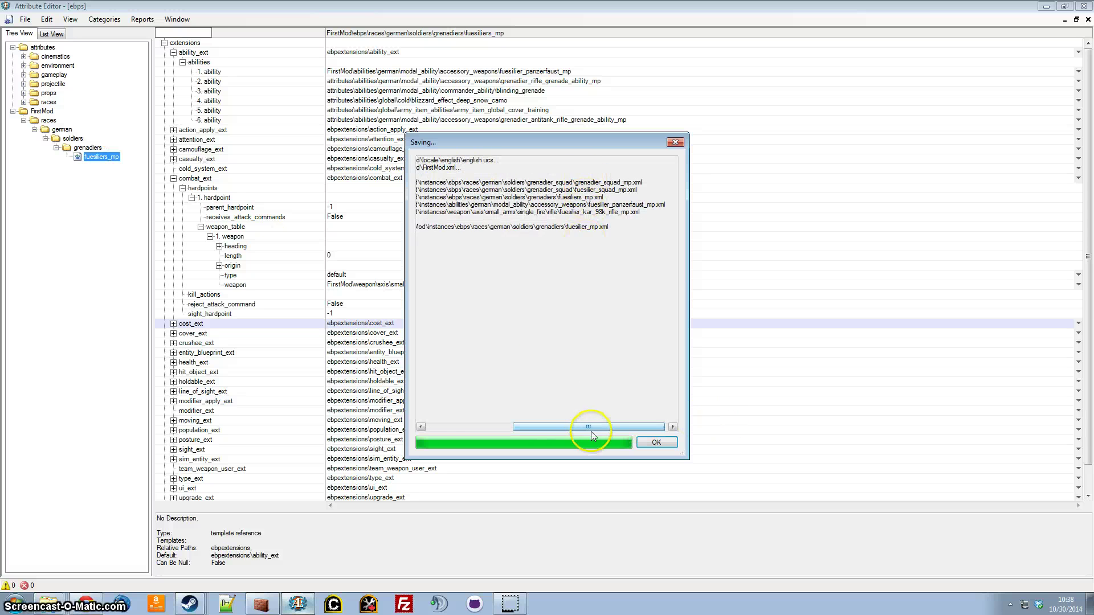
{"action": "left_click", "coordinate": [435, 428]}
{"action": "left_click", "coordinate": [656, 443]}
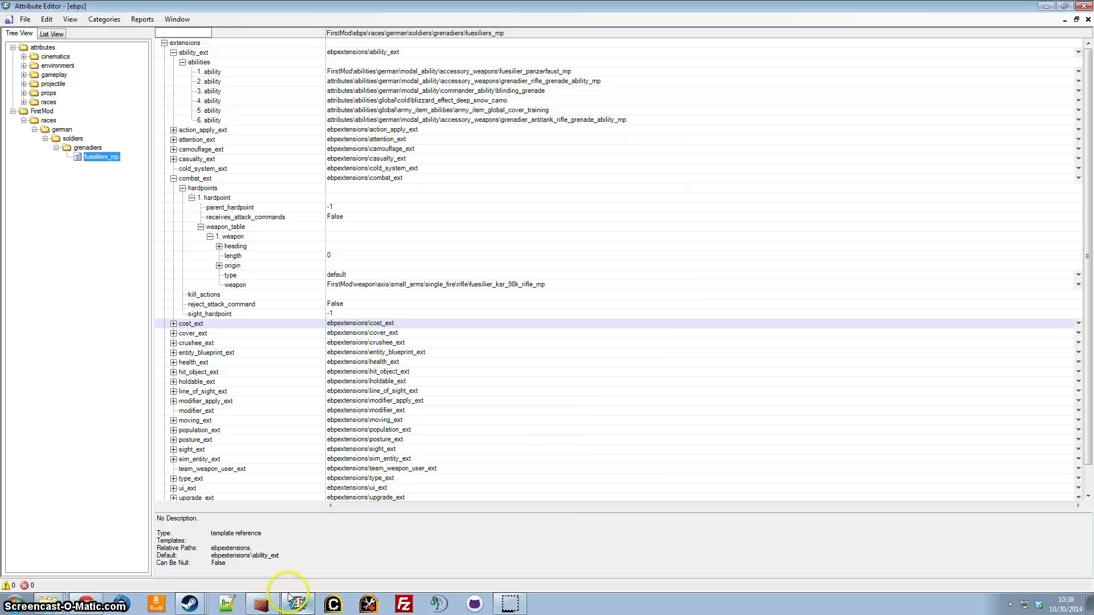
Switch to CoH2 Mod Builder and build FirstMod.mod
{"action": "left_click", "coordinate": [261, 604]}
{"action": "left_click", "coordinate": [29, 19]}
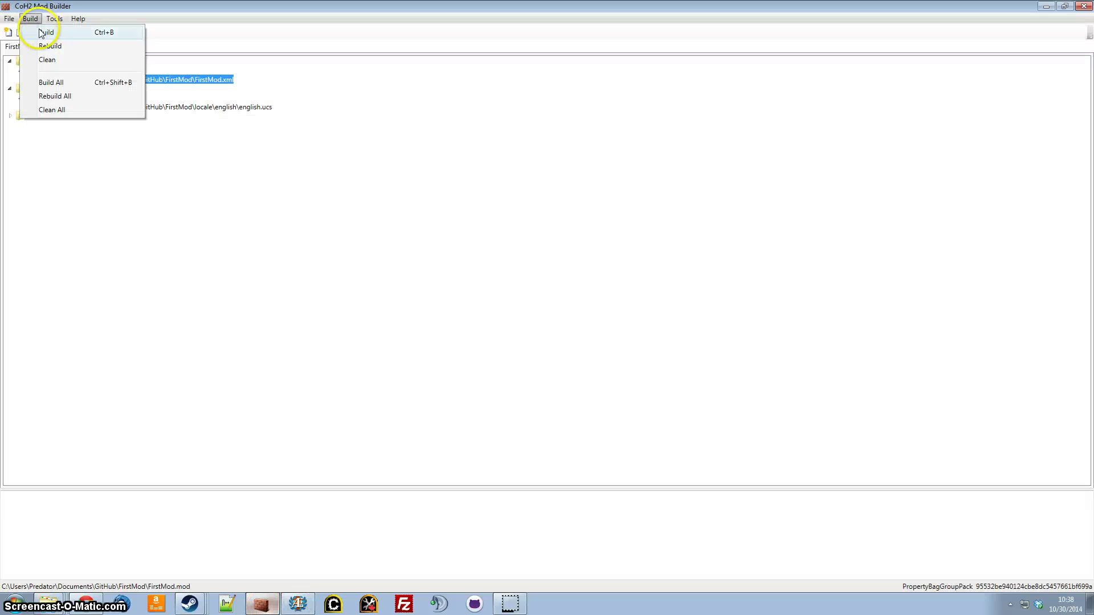
{"action": "left_click", "coordinate": [36, 32]}
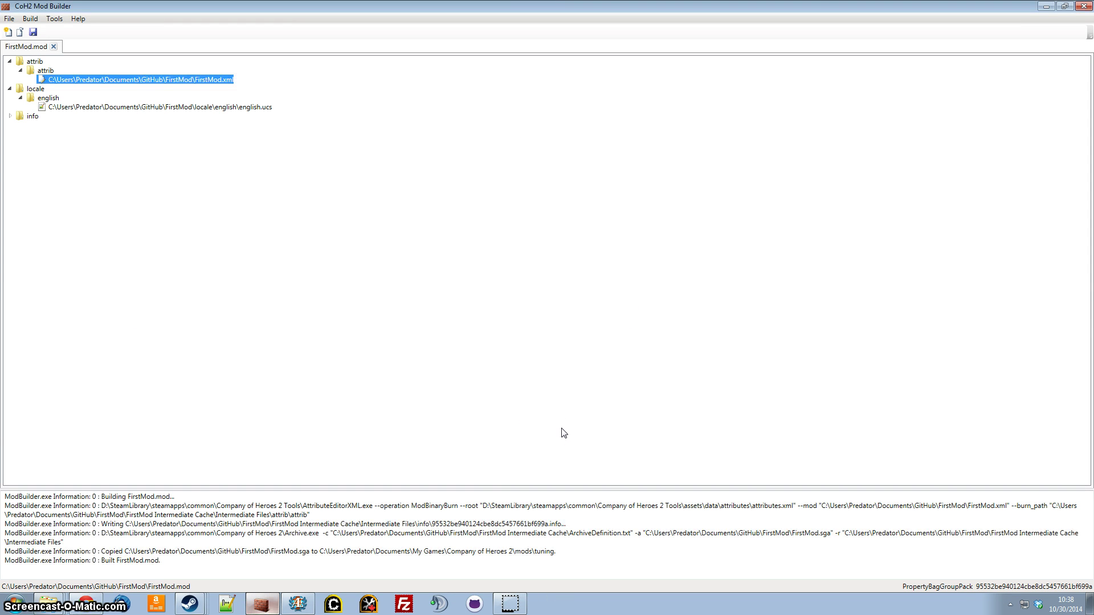
{"action": "left_click", "coordinate": [443, 522]}
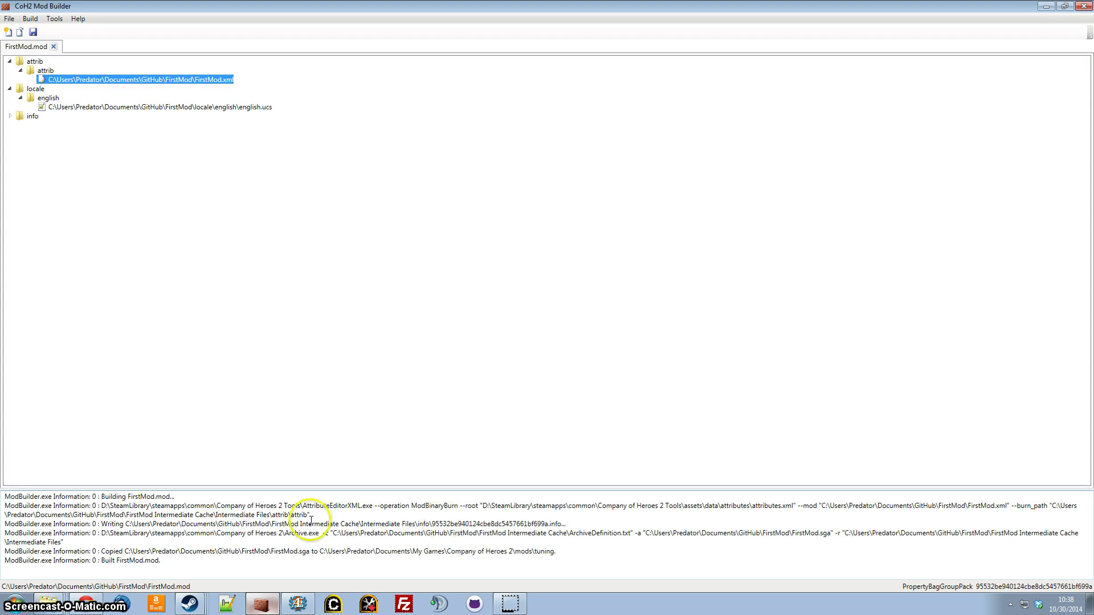